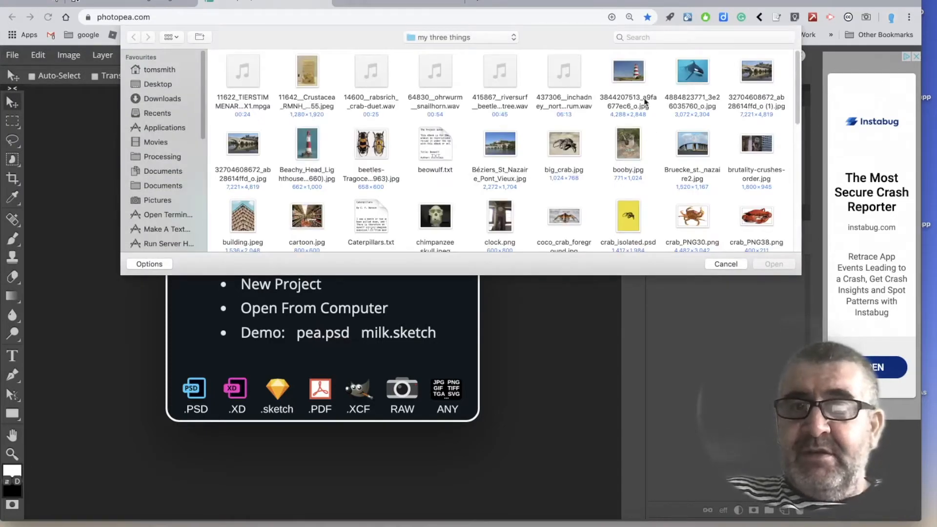
left_click(753, 74)
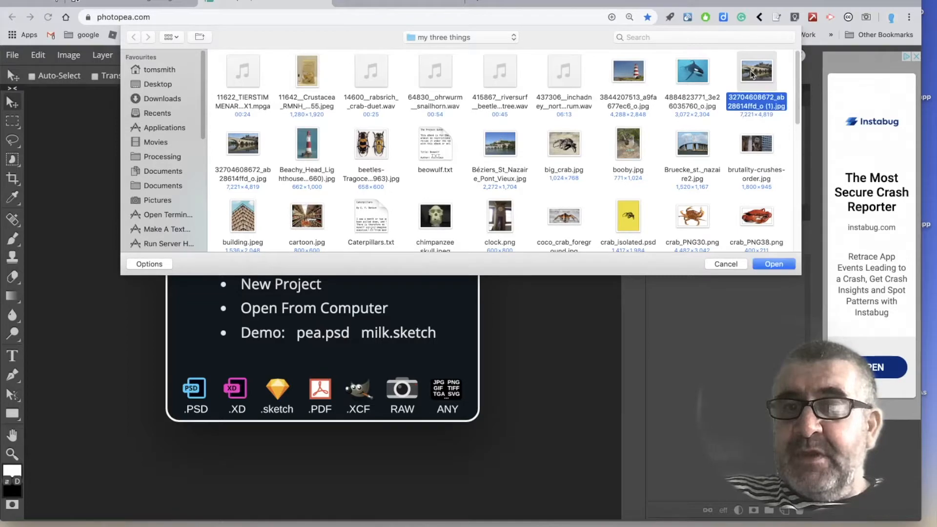
left_click(774, 265)
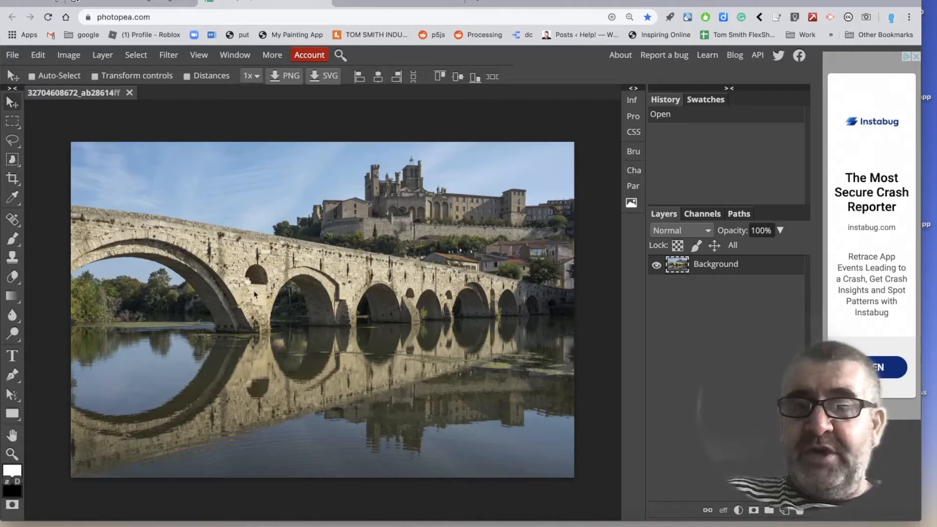
left_click(12, 54)
left_click(19, 90)
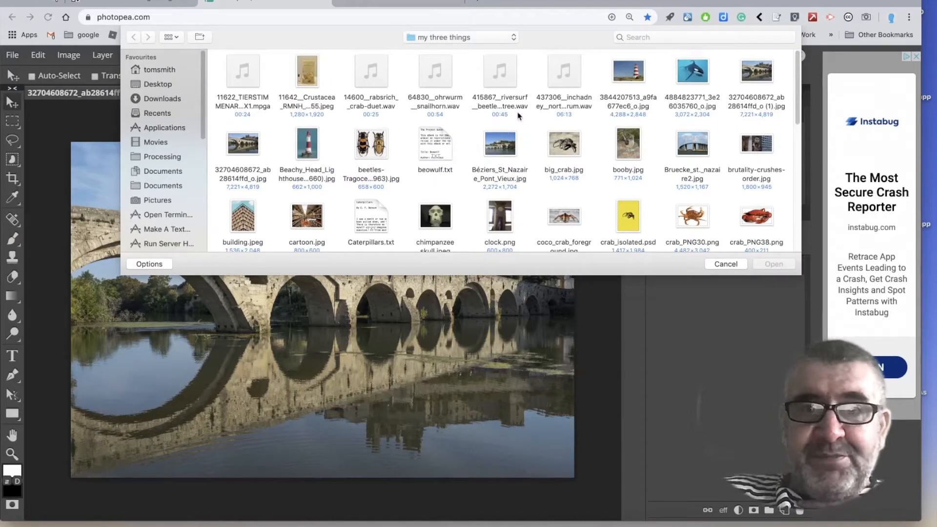
scroll(519, 116, "down", 2)
left_click(695, 192)
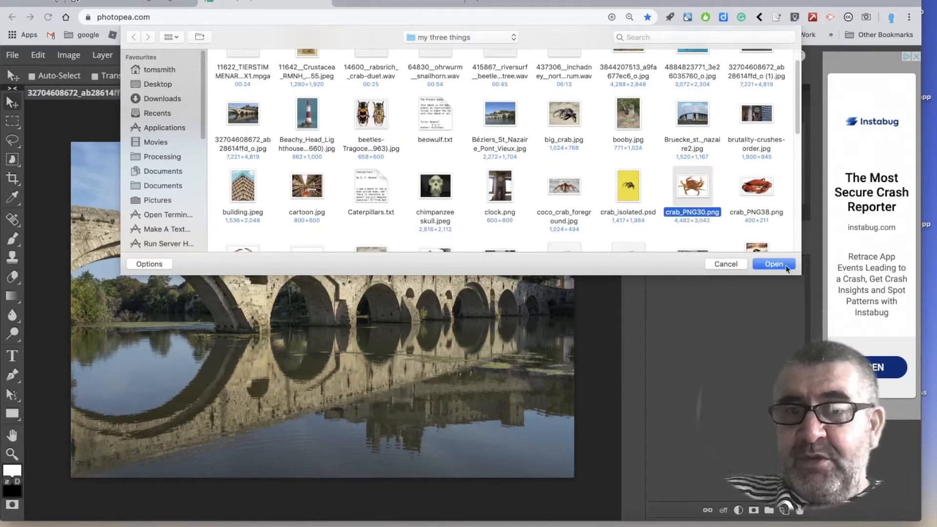
left_click(783, 268)
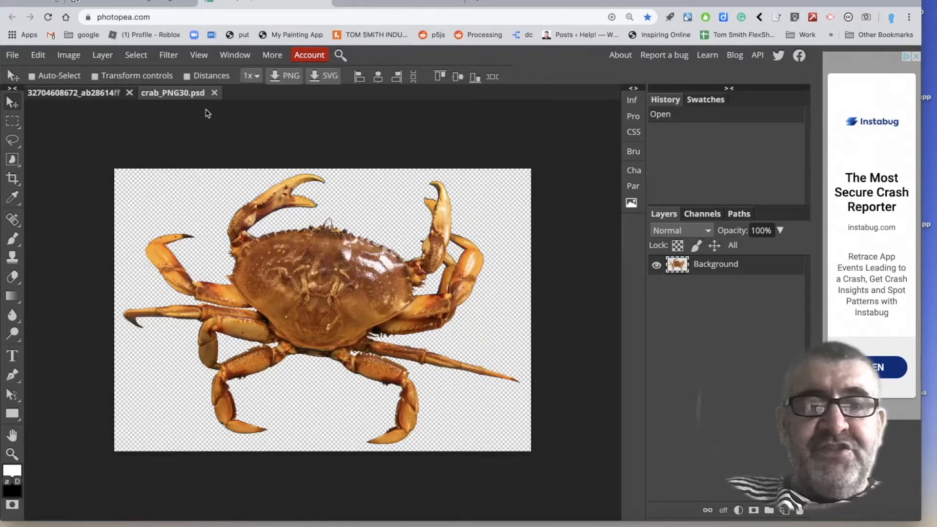
Select the entire crab image in crab_PNG30 and copy it
left_click(85, 93)
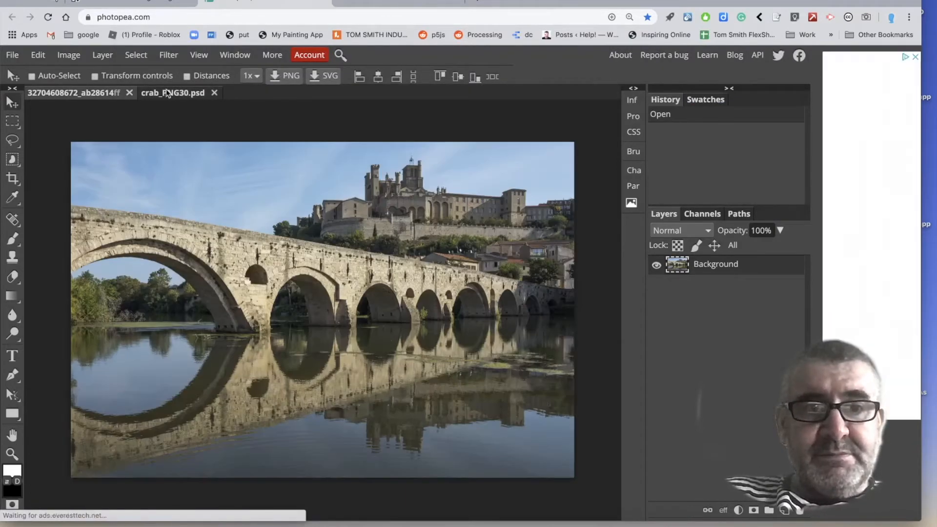
left_click(168, 94)
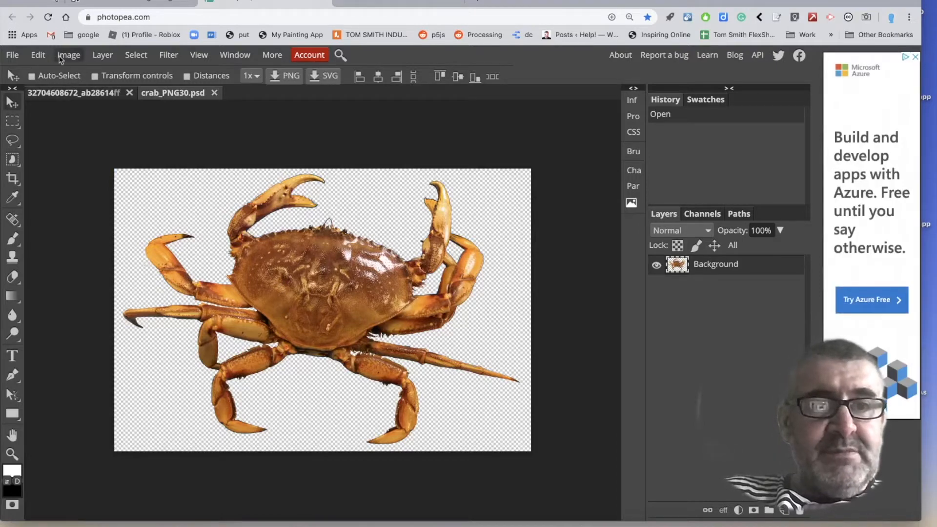
left_click(136, 55)
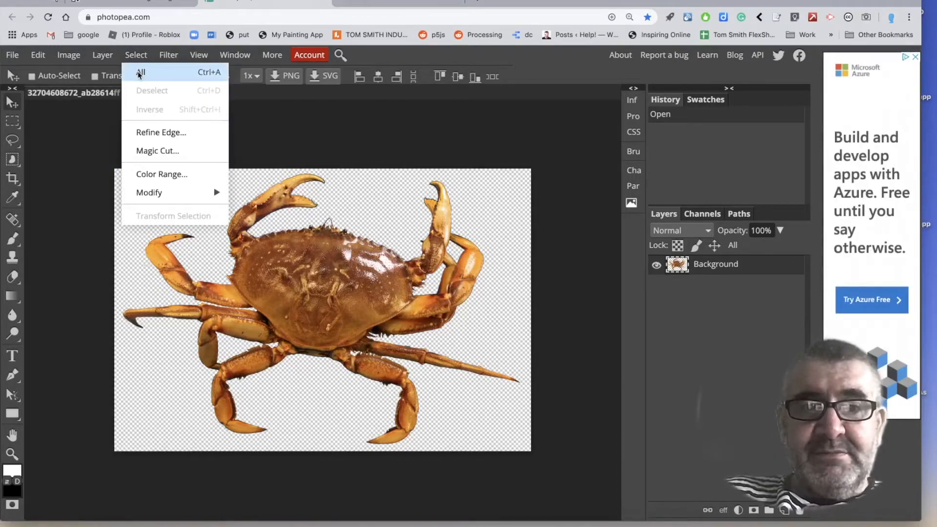
left_click(140, 73)
left_click(39, 56)
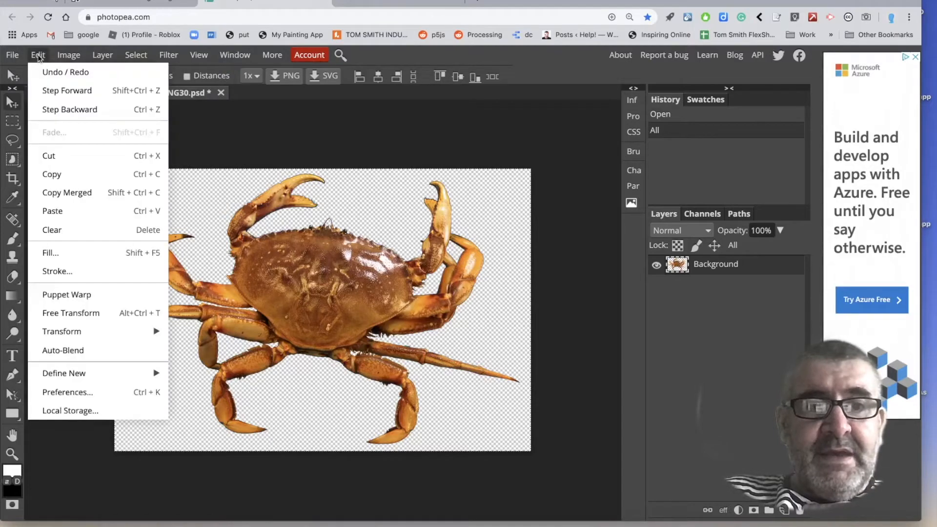
left_click(51, 175)
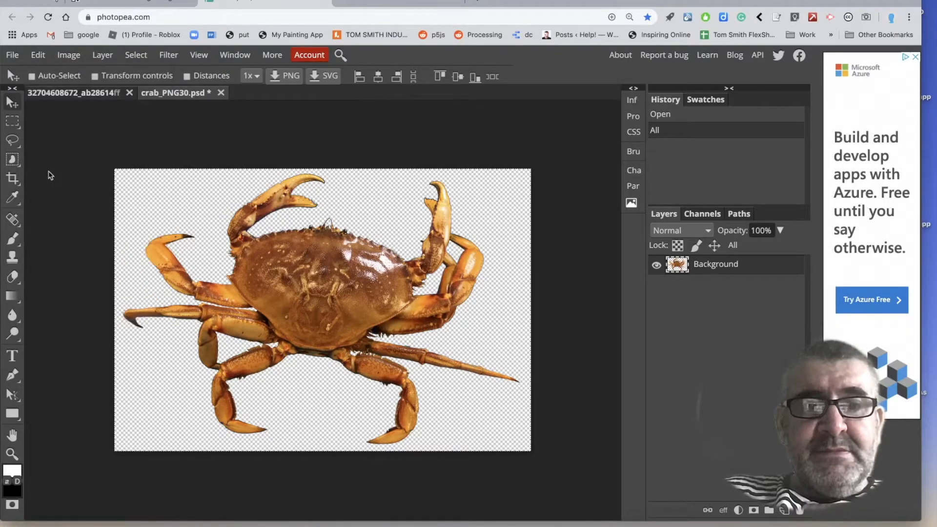
Paste the crab into the bridge photo and move it up and left over the bridge's largest arches
left_click(69, 95)
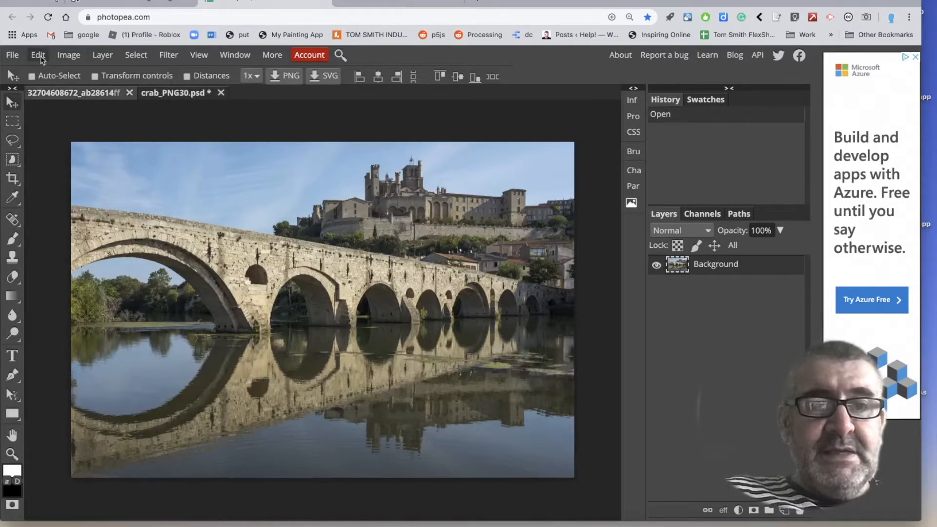
left_click(38, 55)
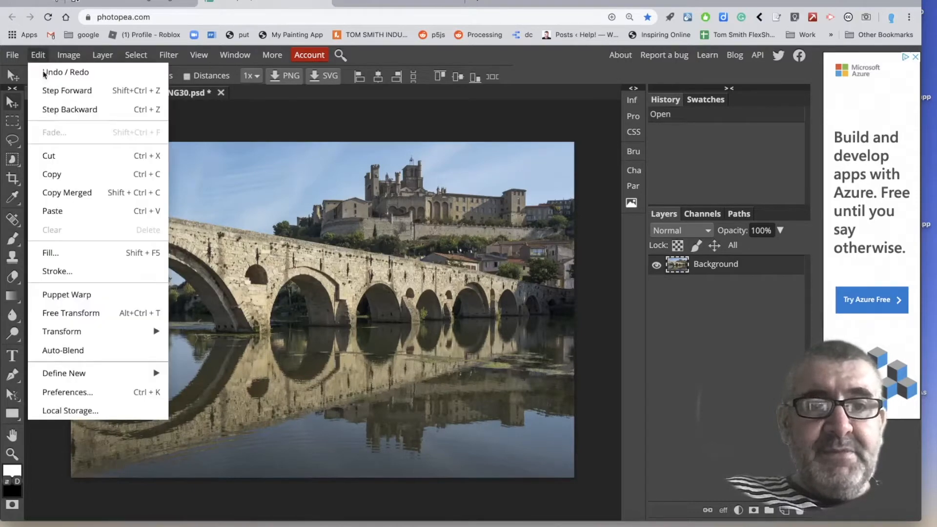
left_click(52, 215)
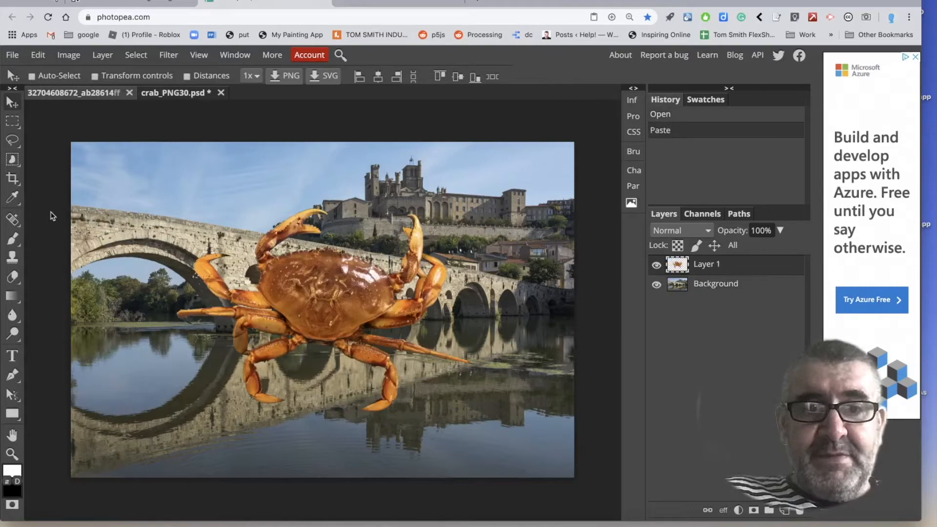
left_click_drag(300, 299, 245, 258)
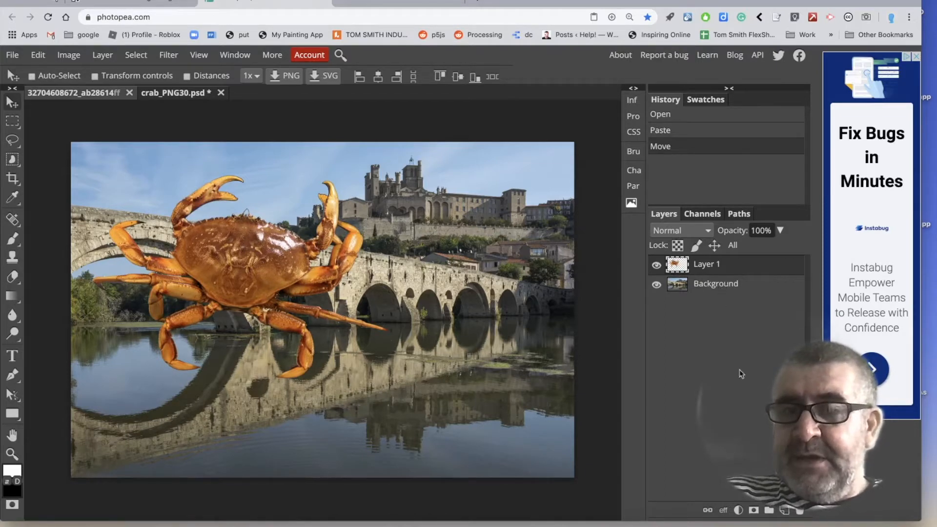
Add a new empty layer above the crab layer
left_click(784, 510)
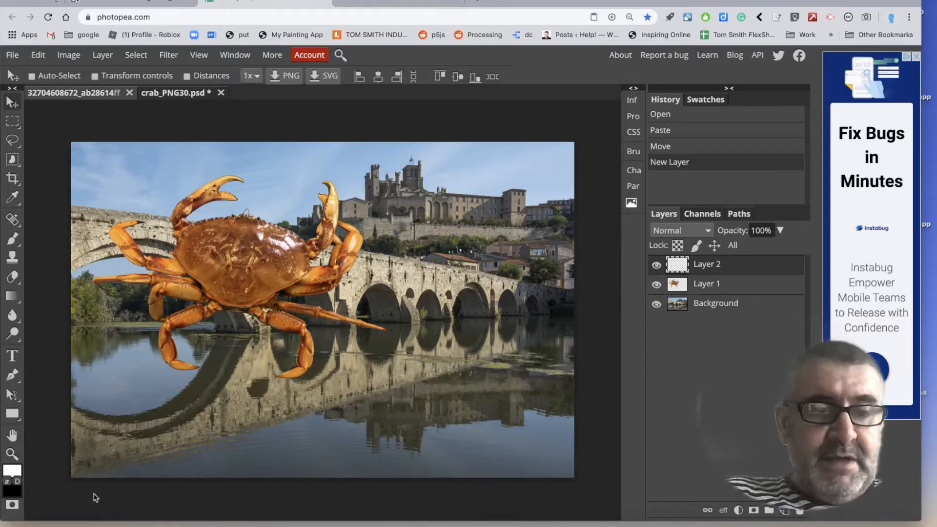
left_click(14, 471)
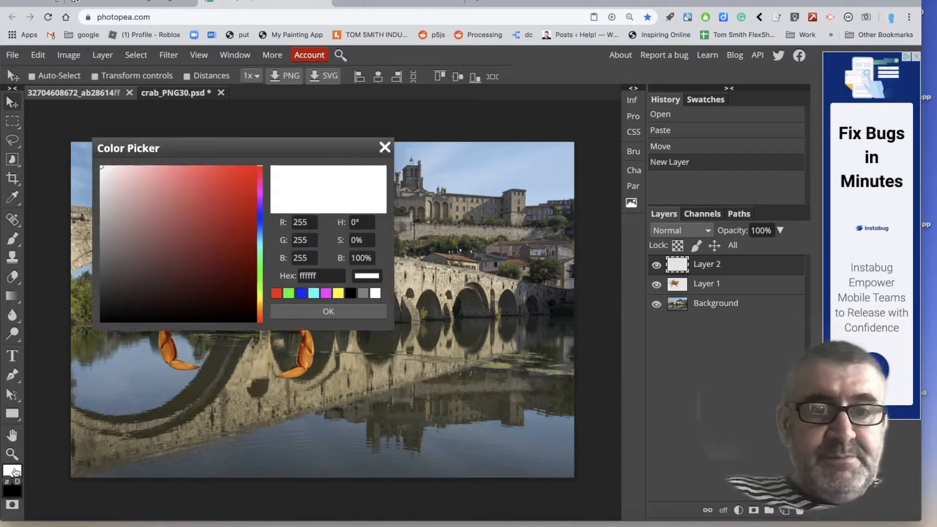
left_click(326, 293)
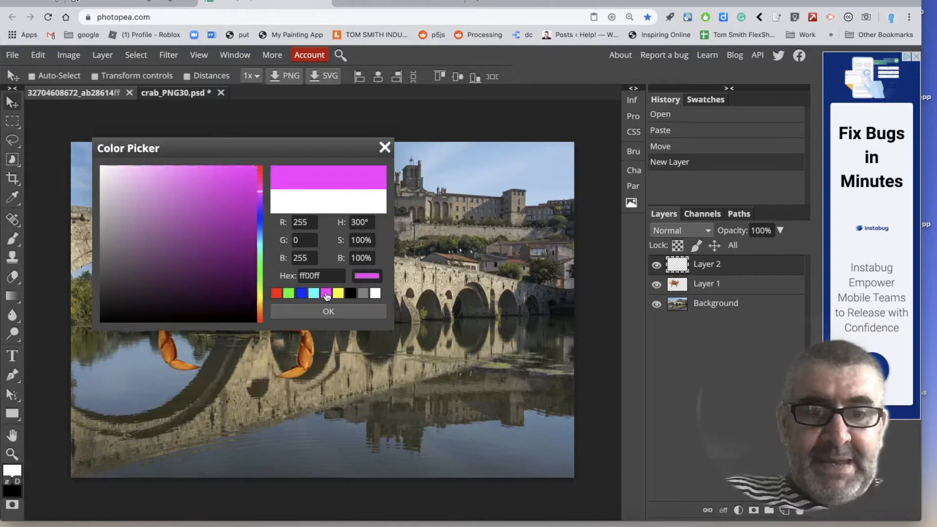
left_click(384, 147)
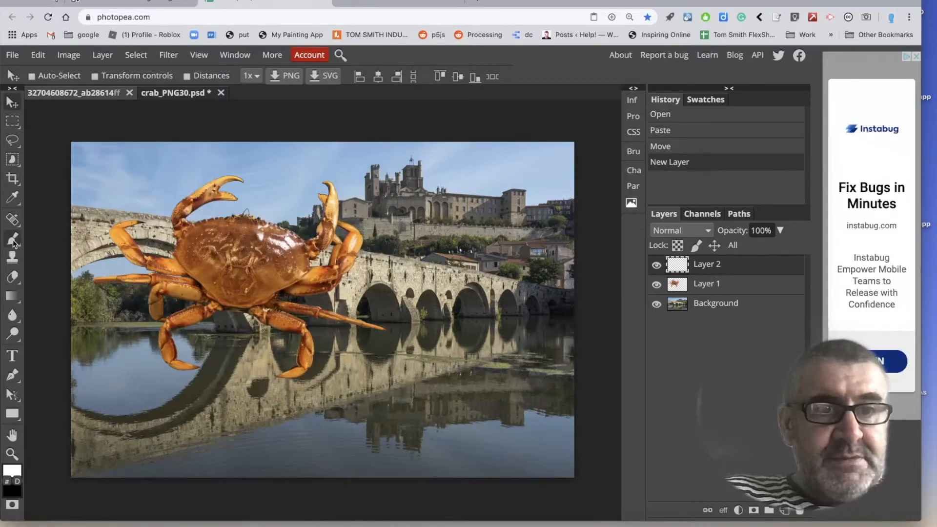
Paint a white M-shaped stroke from the crab's right side across the bridge, using a 183 px brush
left_click(12, 239)
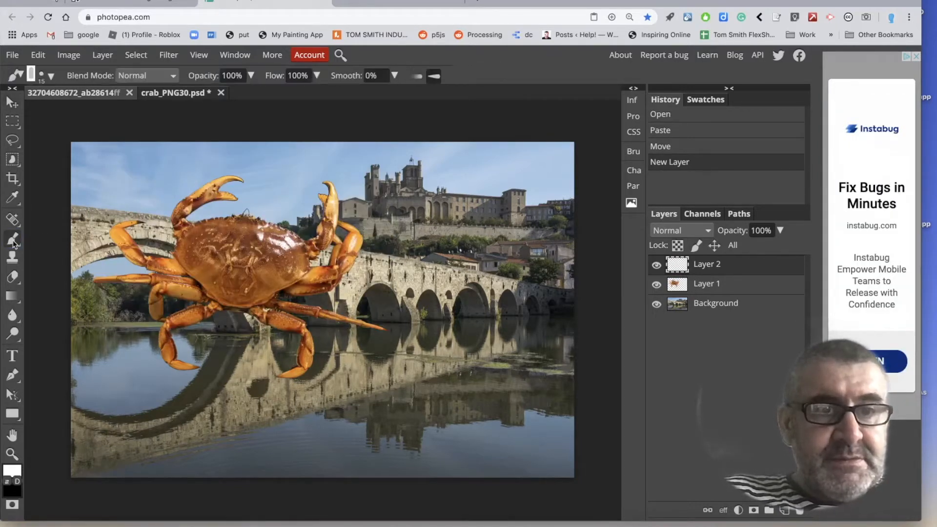
left_click(49, 77)
left_click_drag(72, 112, 116, 111)
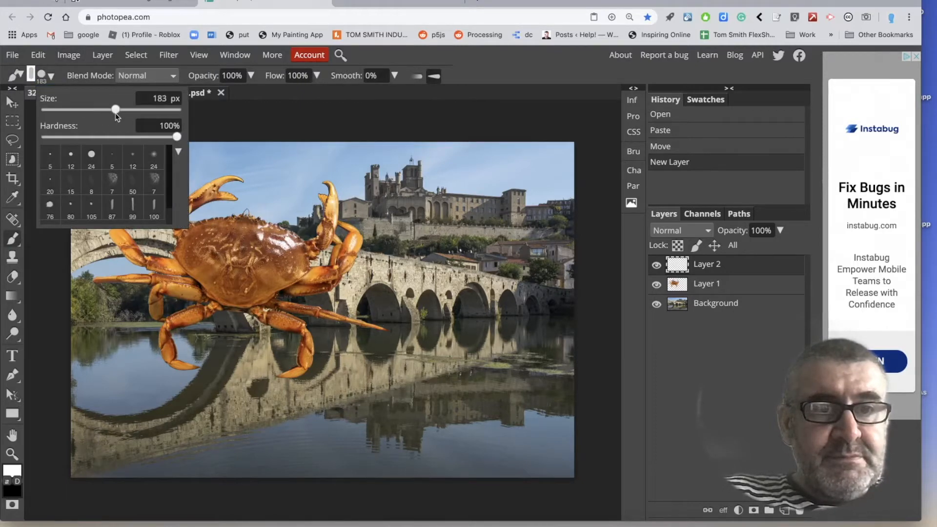
left_click(233, 112)
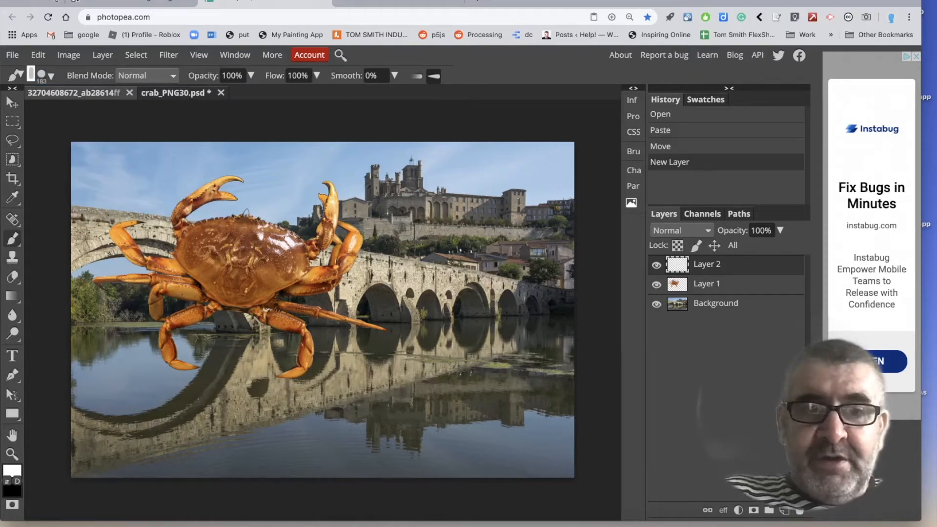
mouse_move(289, 292)
left_mouse_down()
mouse_move(355, 224)
mouse_move(386, 279)
mouse_move(423, 228)
mouse_move(445, 280)
mouse_move(432, 302)
left_mouse_up()
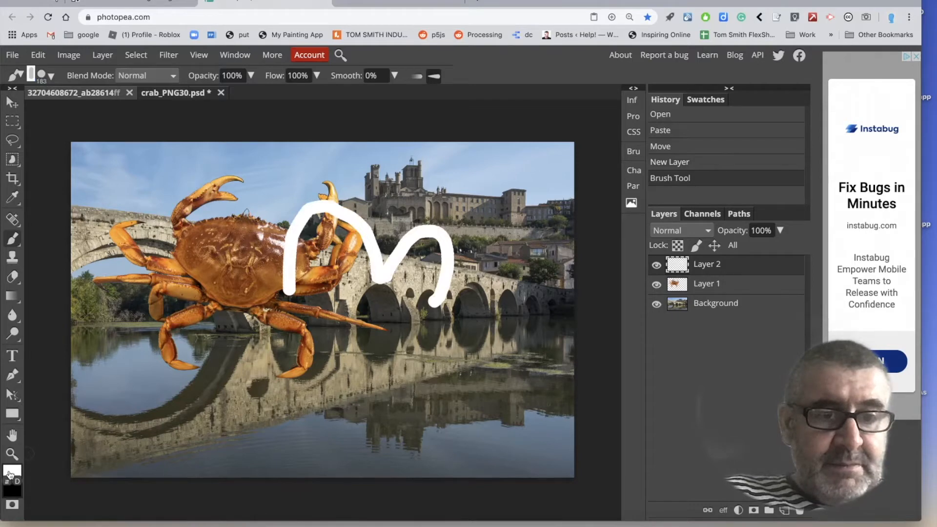
Set the foreground colour to magenta and paint a looping stroke from the castle around to the crab's lower body
left_click(10, 473)
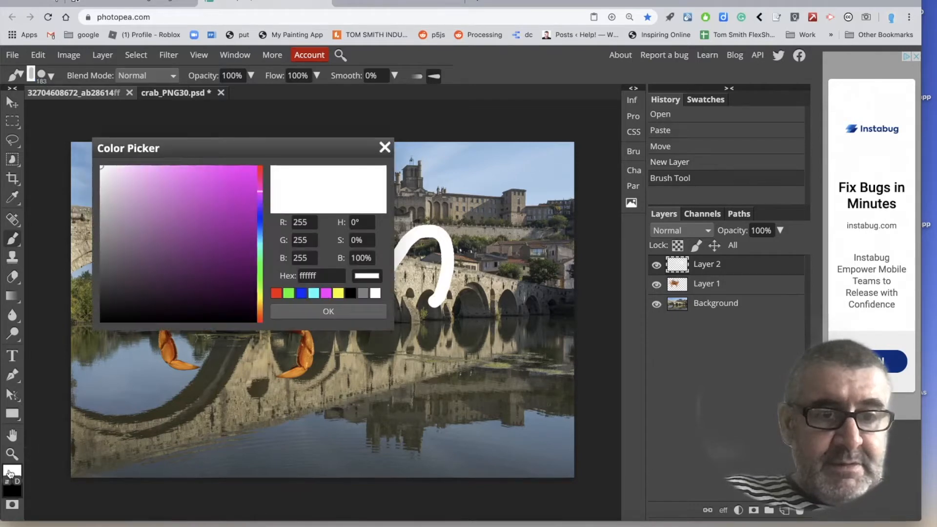
left_click(246, 172)
left_click(325, 310)
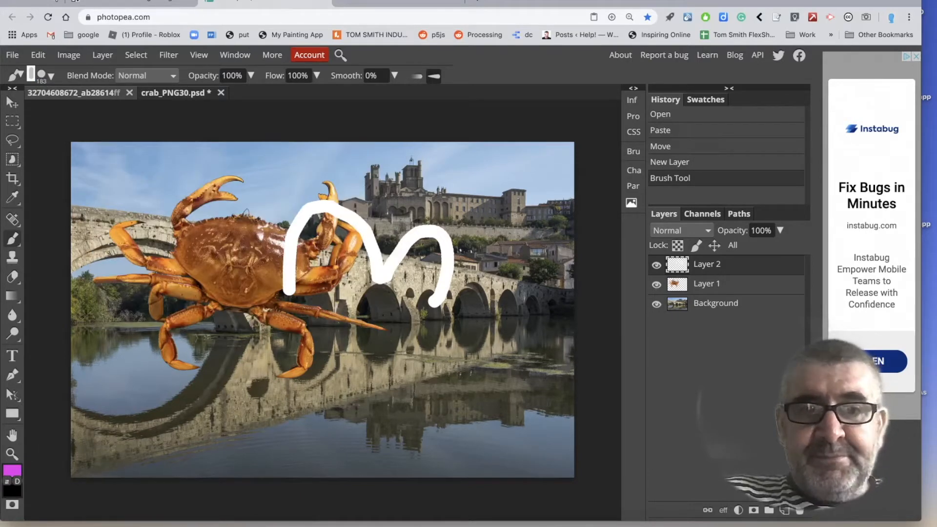
mouse_move(415, 261)
left_mouse_down()
mouse_move(413, 197)
mouse_move(452, 187)
mouse_move(466, 210)
mouse_move(457, 257)
mouse_move(486, 243)
mouse_move(500, 259)
mouse_move(492, 301)
mouse_move(414, 309)
mouse_move(288, 277)
mouse_move(249, 294)
mouse_move(233, 318)
left_mouse_up()
Toggle the painted Layer 2 off and on to check it, and move it beneath the crab's Layer 1
left_click(657, 267)
left_click(657, 267)
left_click(657, 266)
left_click(657, 266)
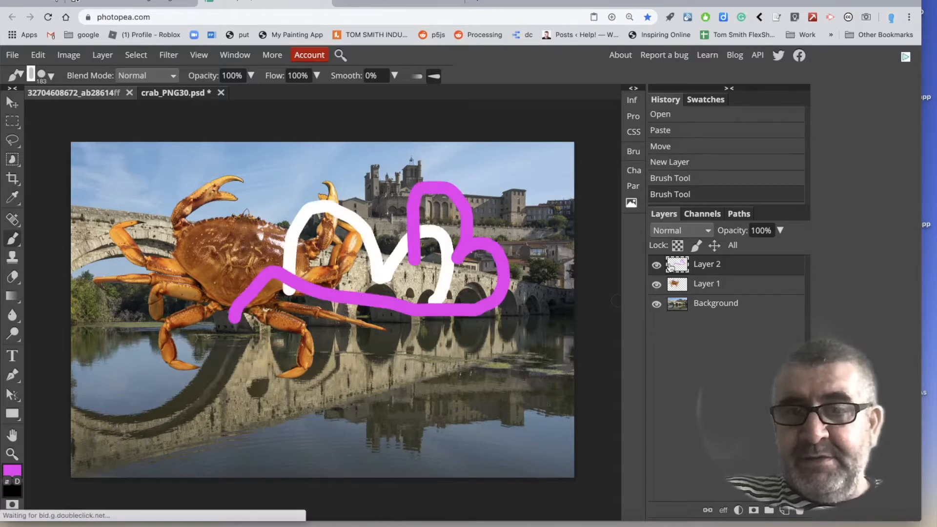
left_click_drag(674, 267, 674, 290)
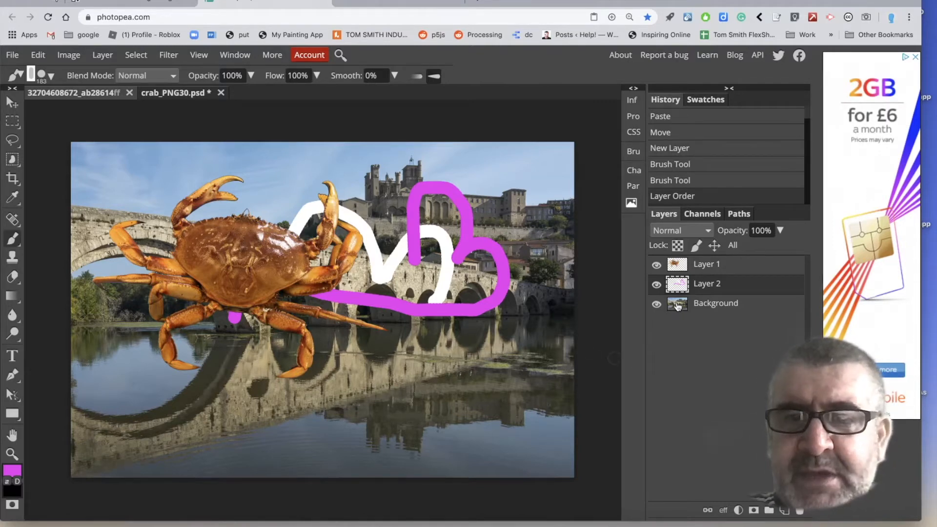
Hide Layer 2 and Layer 1, and make the Background layer active
left_click(656, 284)
left_click(657, 265)
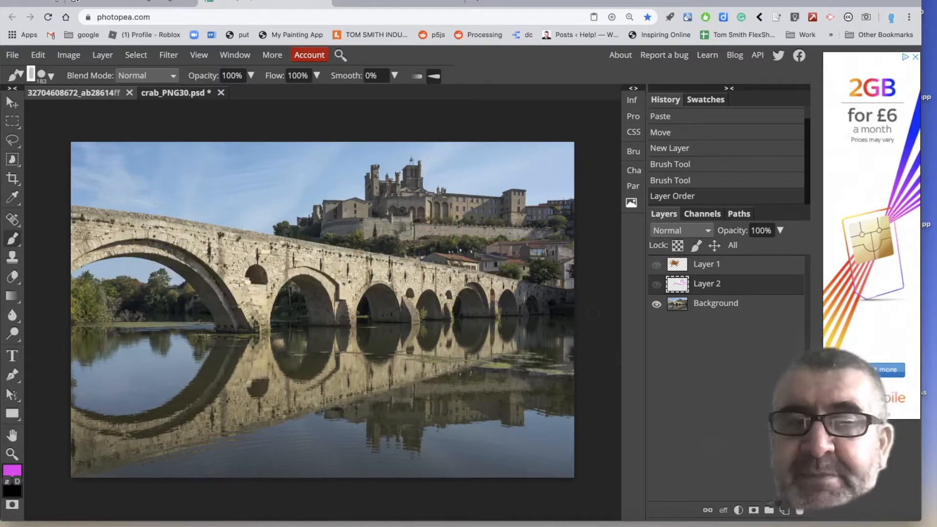
left_click(684, 307)
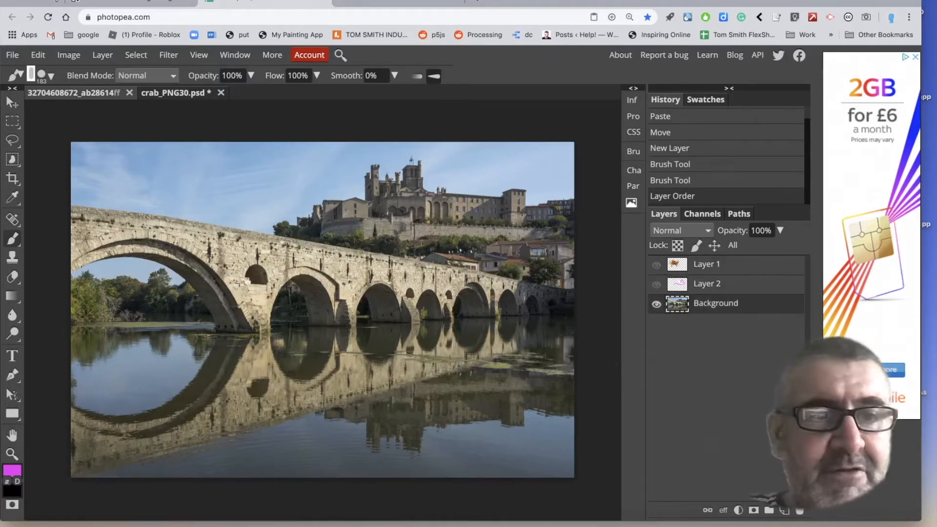
Try to select part of the bridge photo with the Object Selection tool
left_click(12, 161)
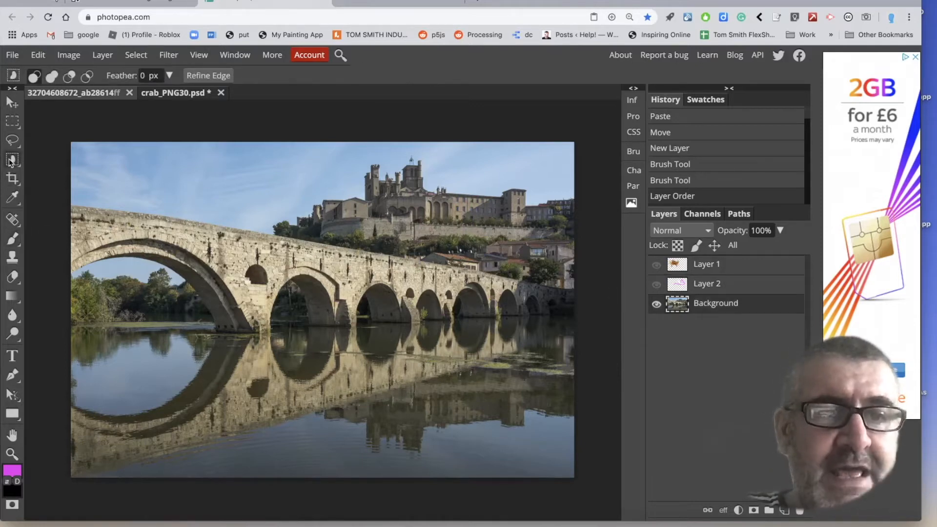
right_click(12, 161)
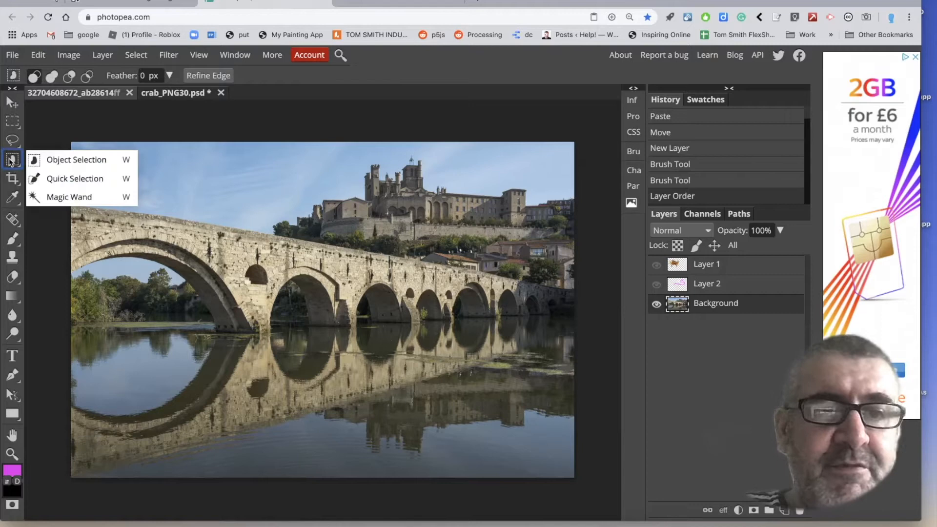
left_click(56, 161)
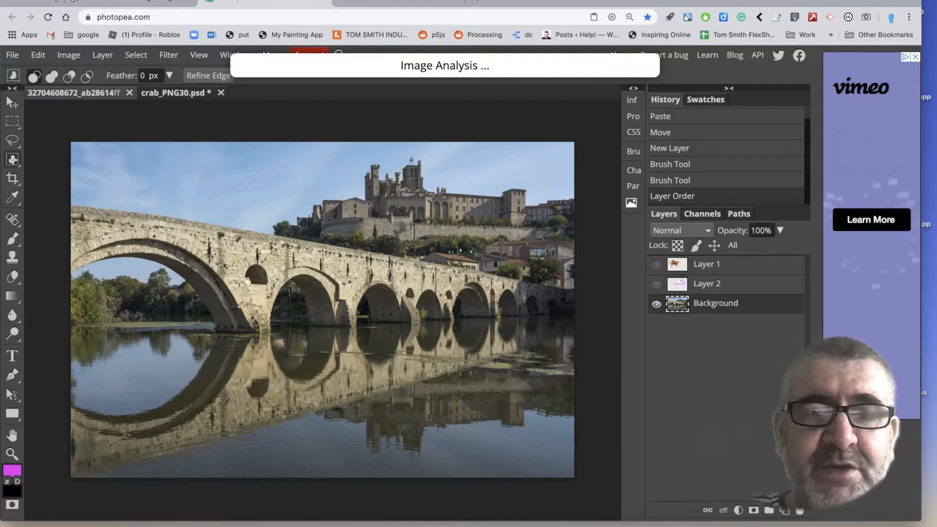
Try to select the sky just above the bridge's left end with the Quick Selection tool
right_click(14, 162)
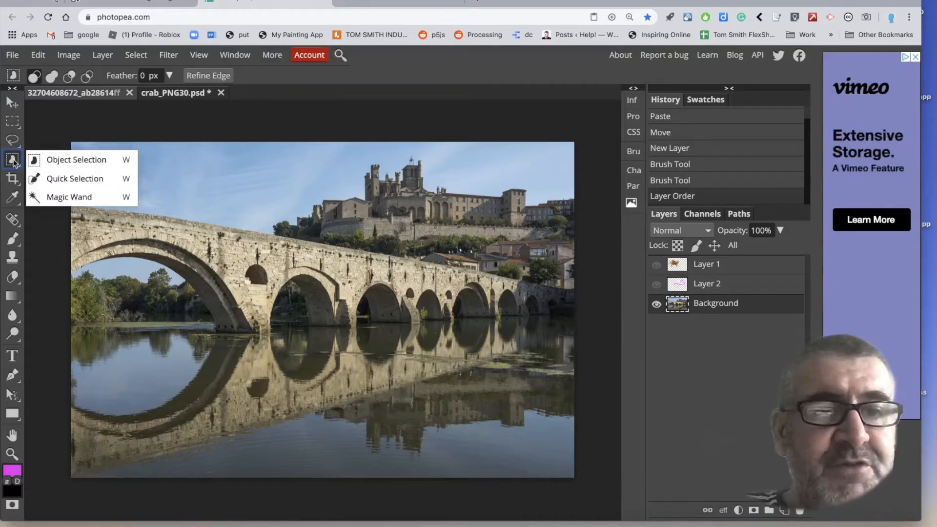
left_click(52, 179)
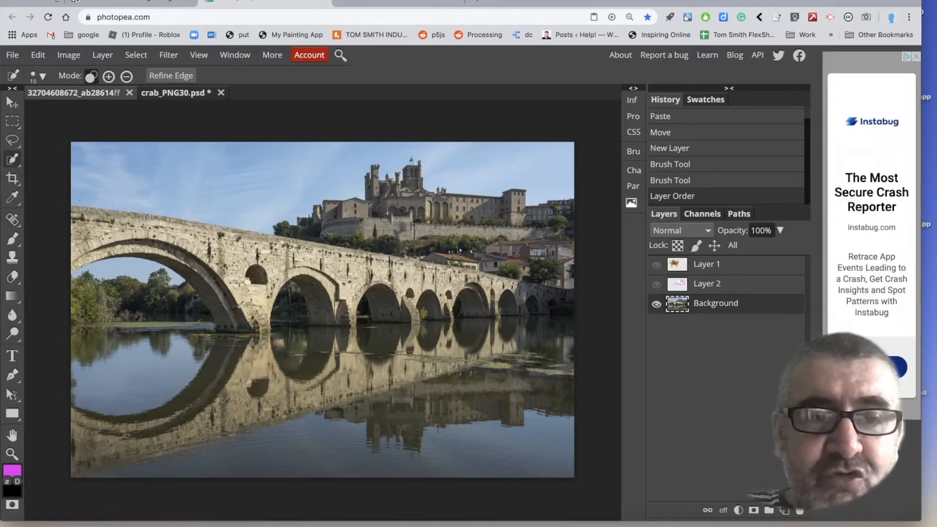
left_click(81, 199)
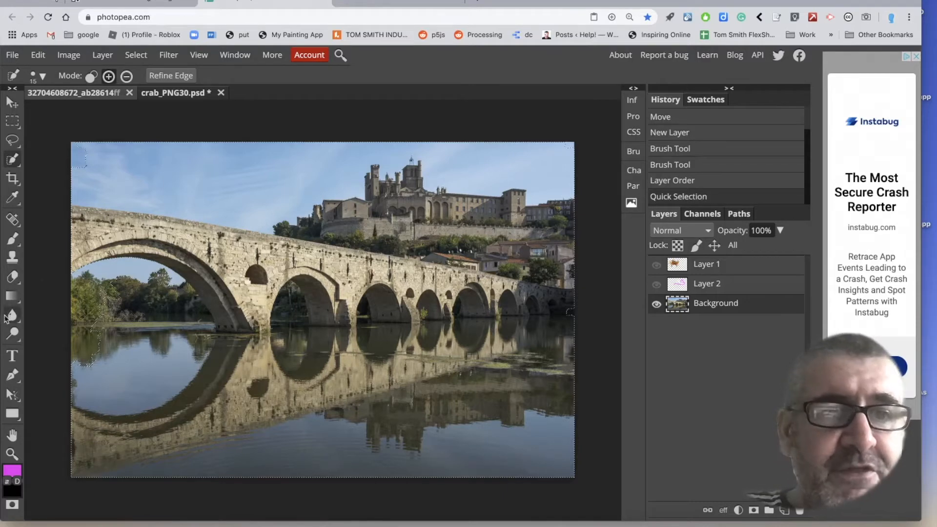
Clear the existing selection and try to select the sky with the Magic Wand at a tolerance of 10
left_click(13, 160)
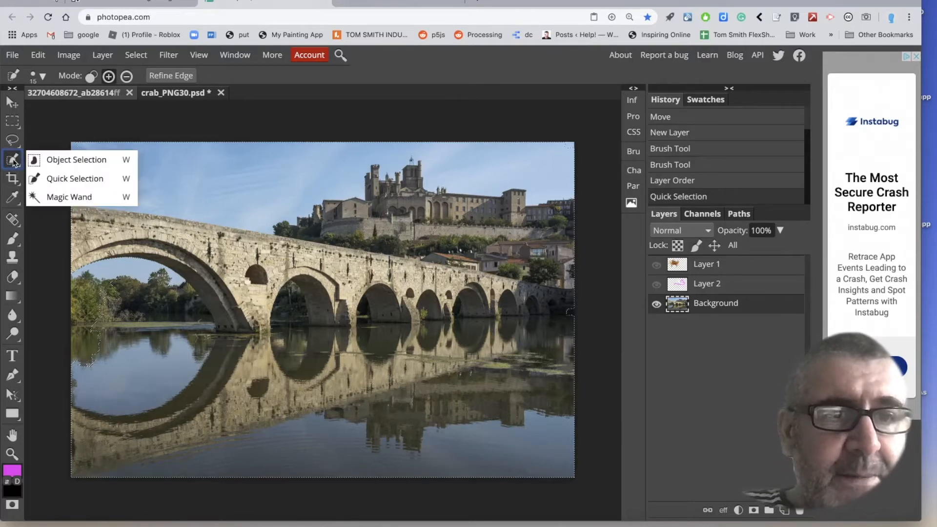
left_click(45, 196)
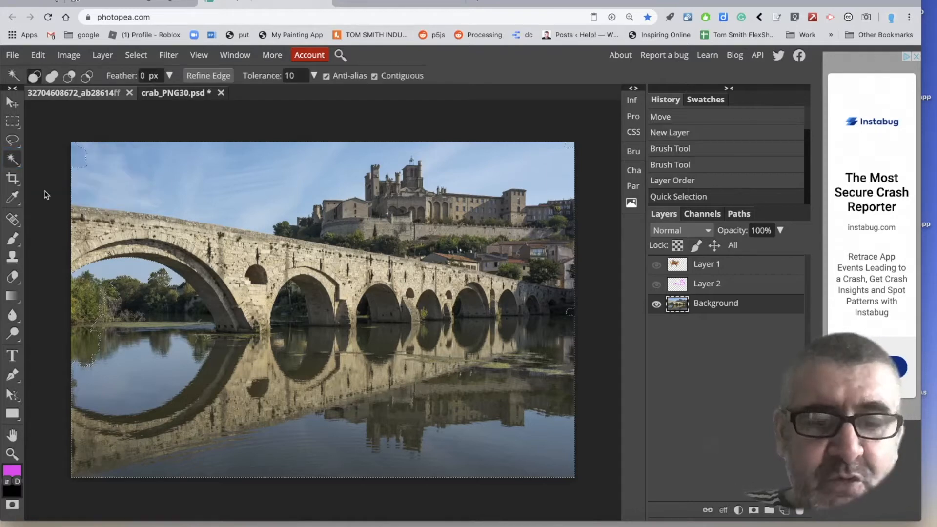
left_click(140, 56)
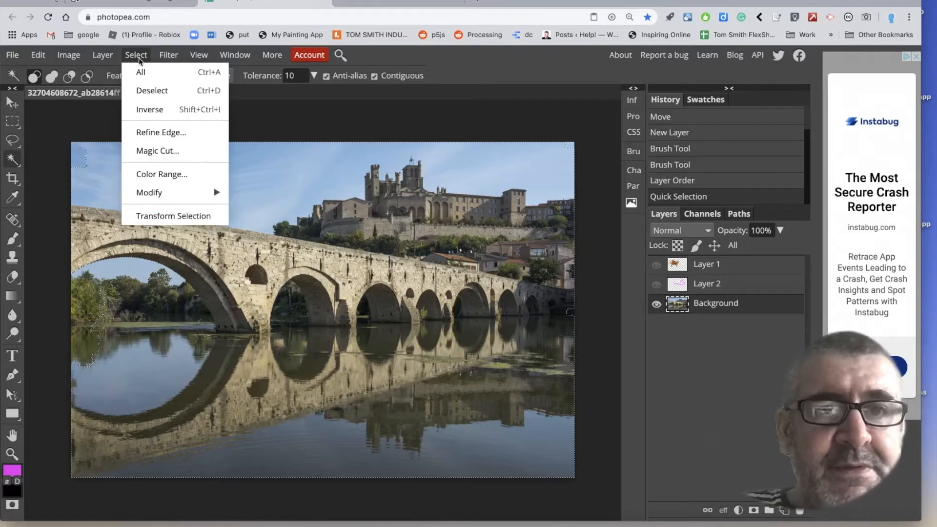
left_click(143, 91)
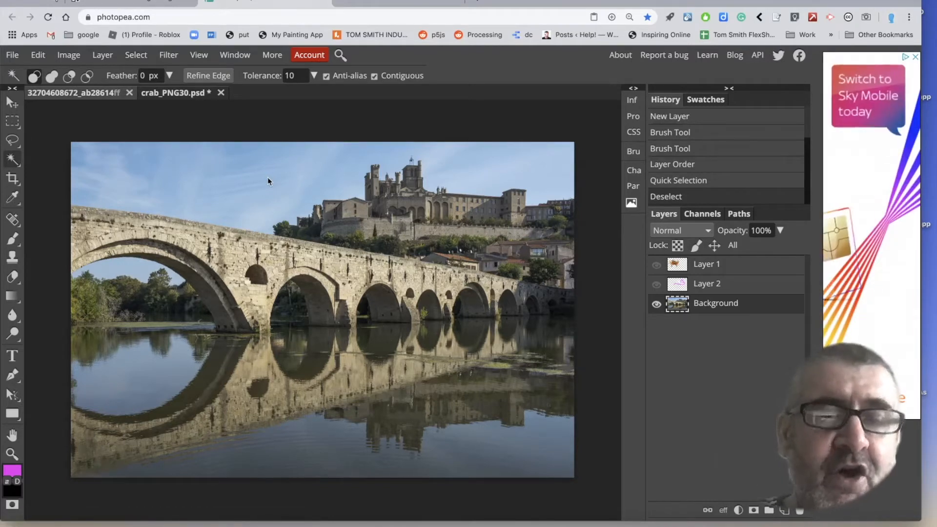
left_click(267, 177)
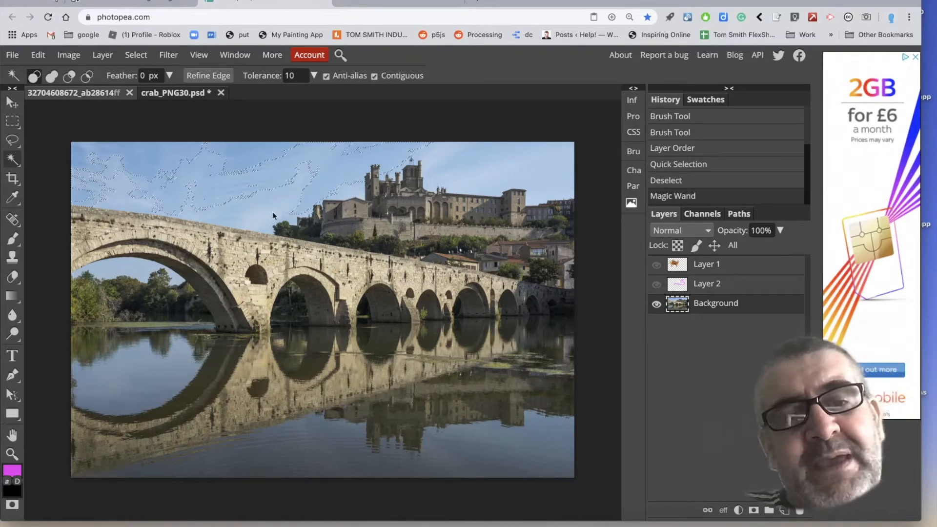
Set the Magic Wand tolerance to 40, clear the partial selection, and select the sky again
left_click(294, 75)
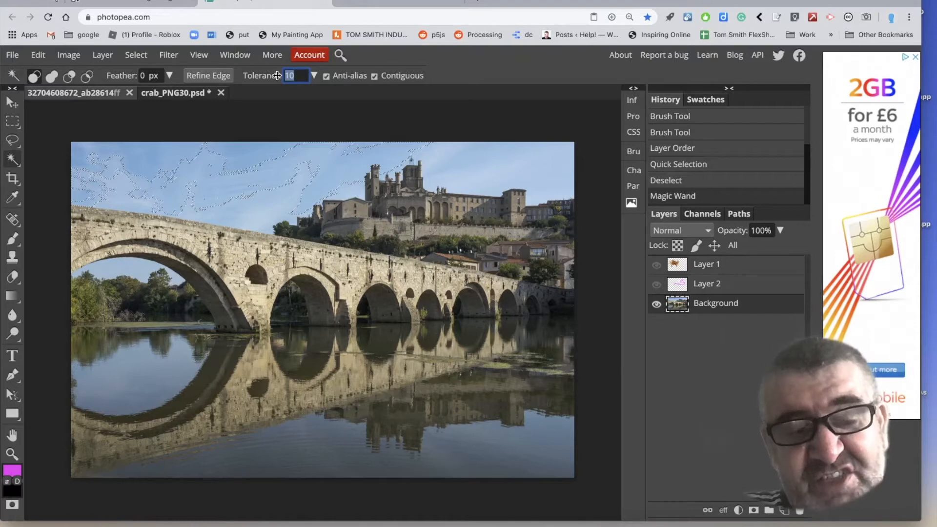
type("4")
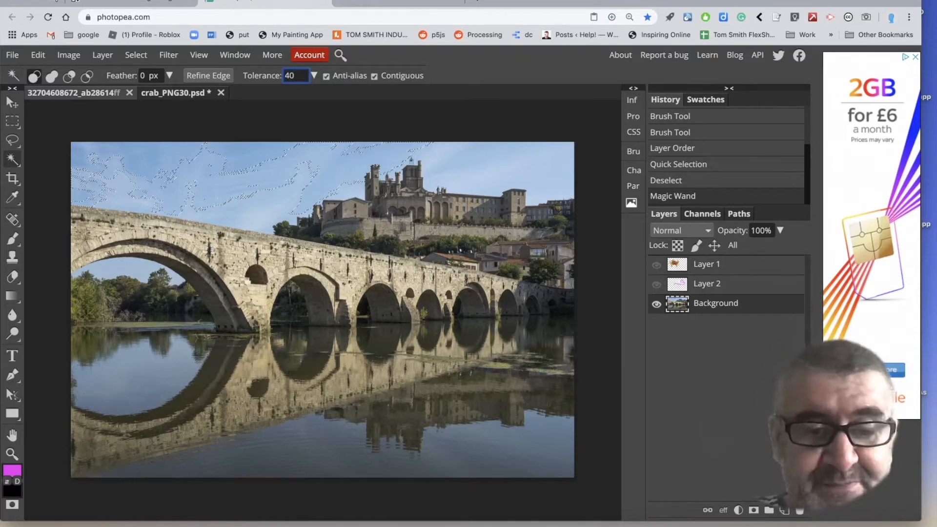
left_click(136, 55)
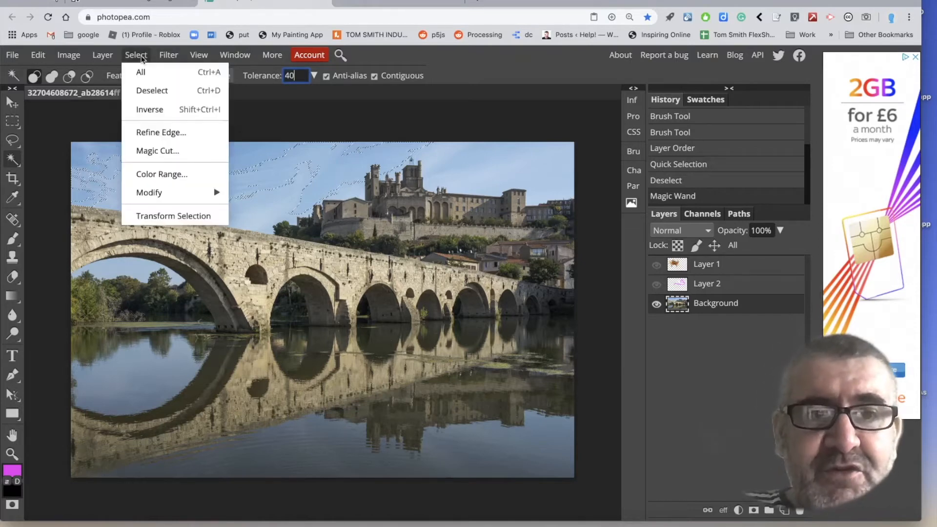
left_click(141, 91)
left_click(352, 178)
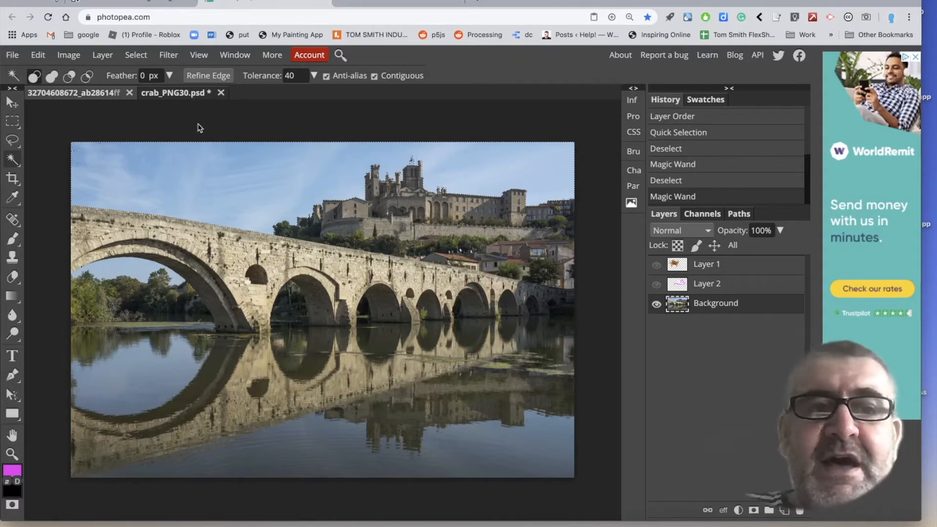
Apply a Hue/Saturation adjustment to the selected sky with hue -121, saturation -60 and lightness -30
left_click(74, 58)
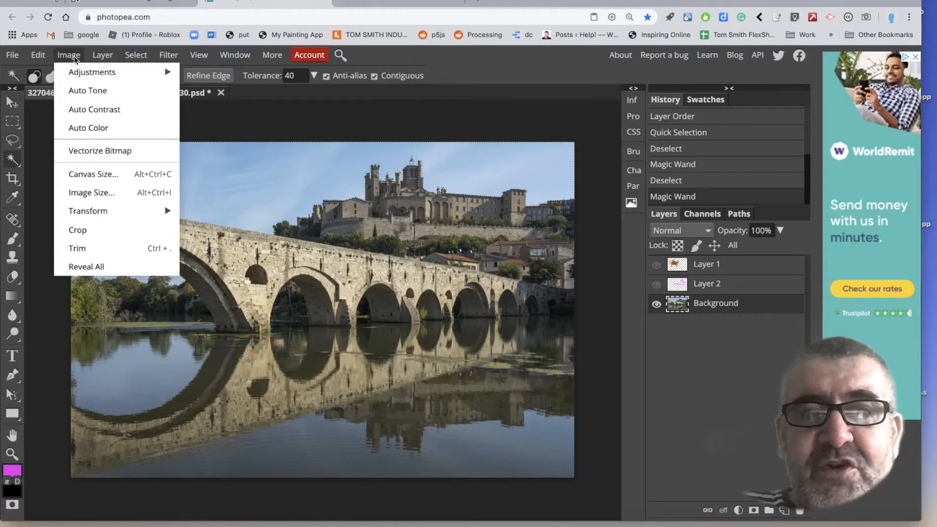
mouse_move(75, 74)
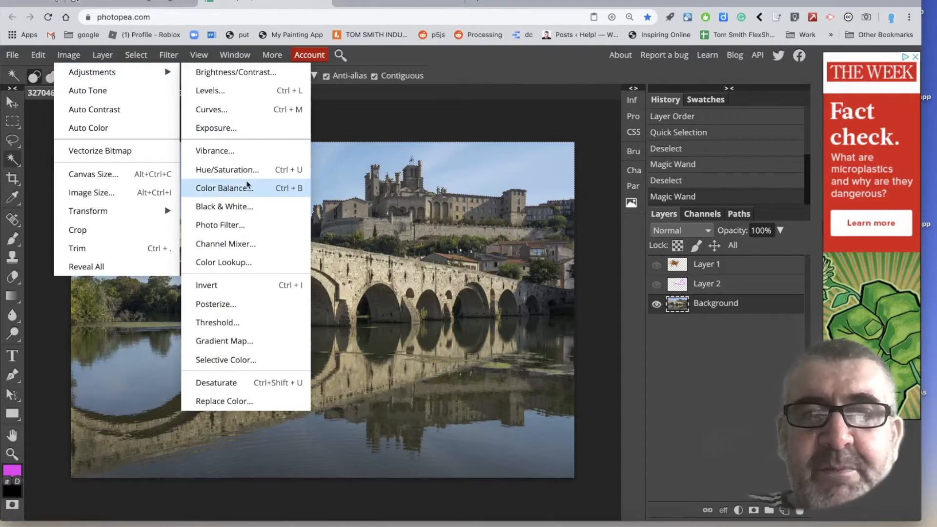
left_click(246, 172)
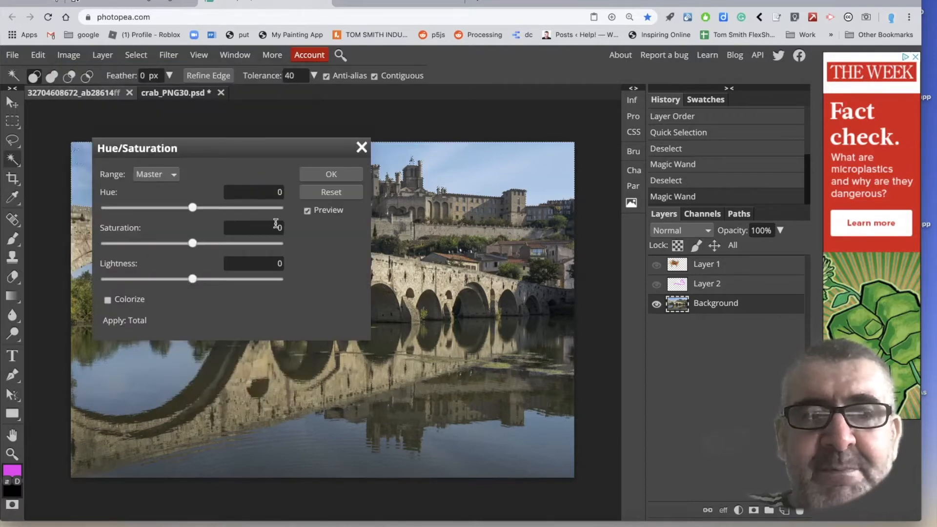
left_click_drag(209, 149, 393, 273)
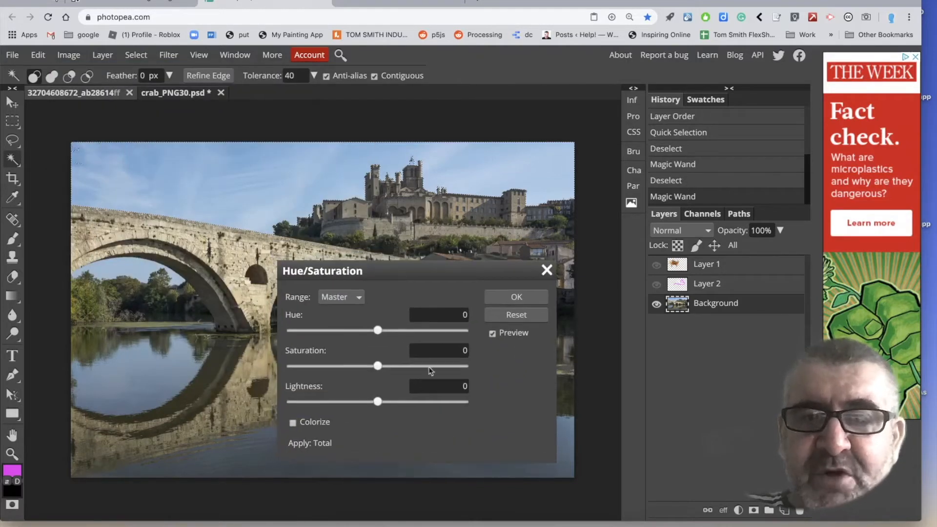
left_click_drag(380, 335, 318, 331)
left_click_drag(377, 366, 326, 368)
left_click_drag(378, 402, 352, 404)
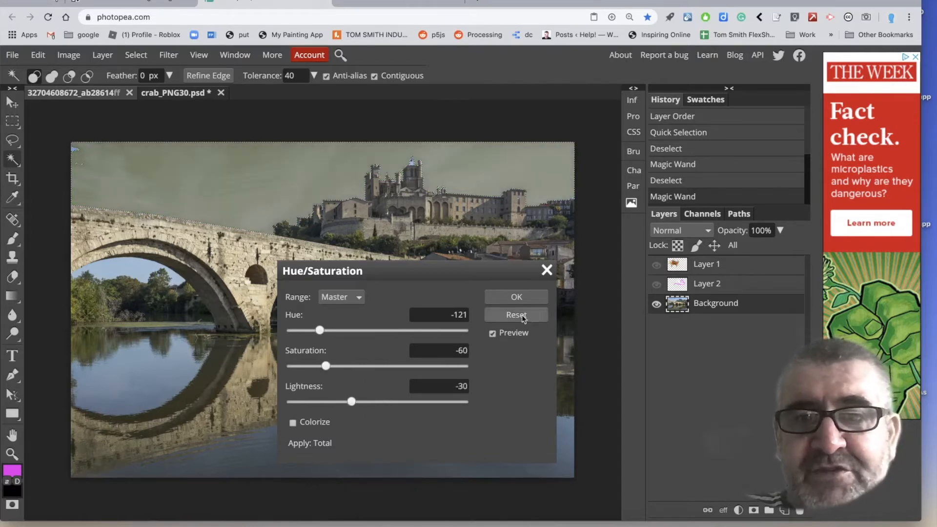
left_click(520, 299)
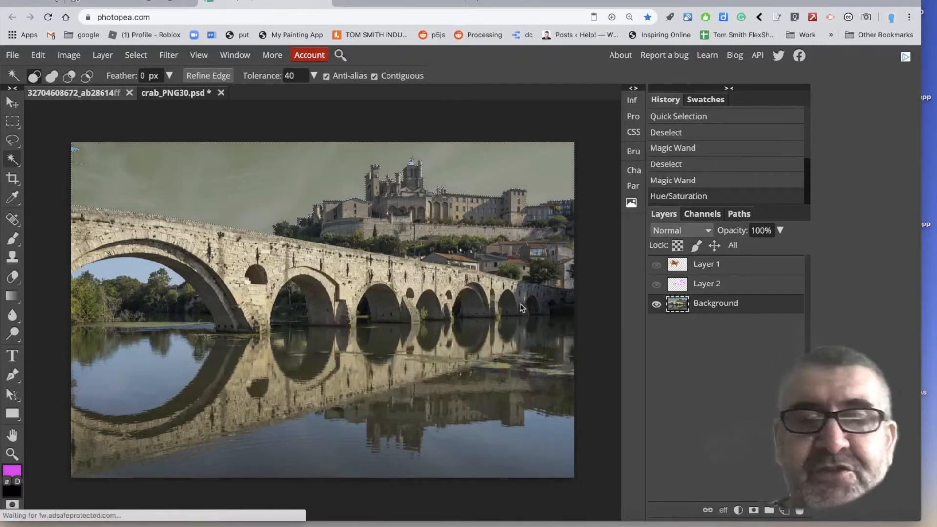
Deselect the sky and outline the bridge and the water below it with the Lasso tool
left_click(12, 140)
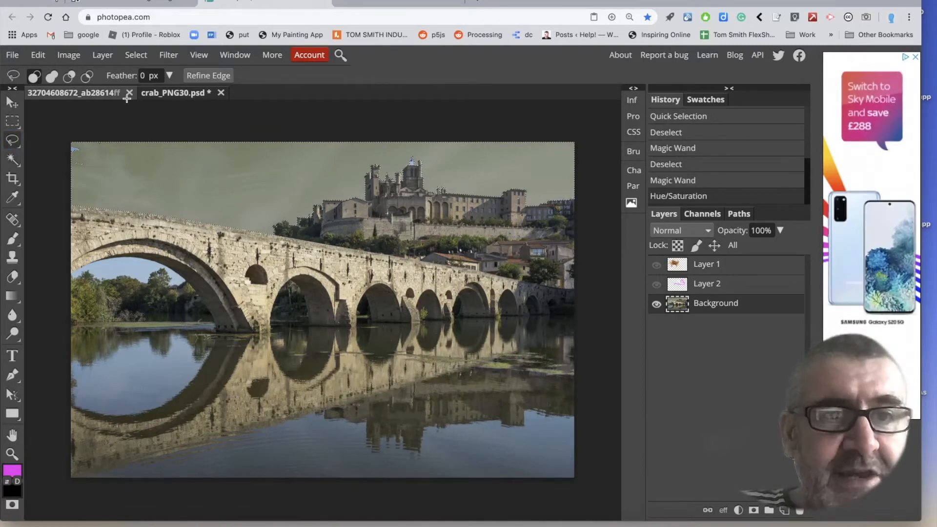
left_click(140, 56)
left_click(147, 90)
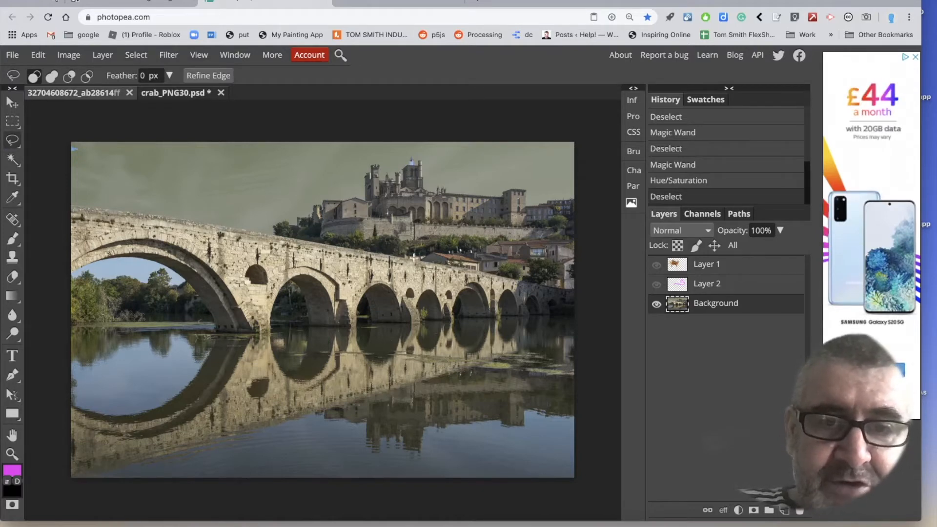
mouse_move(583, 294)
left_mouse_down()
mouse_move(593, 498)
mouse_move(167, 474)
mouse_move(66, 483)
mouse_move(59, 234)
mouse_move(68, 205)
left_mouse_up()
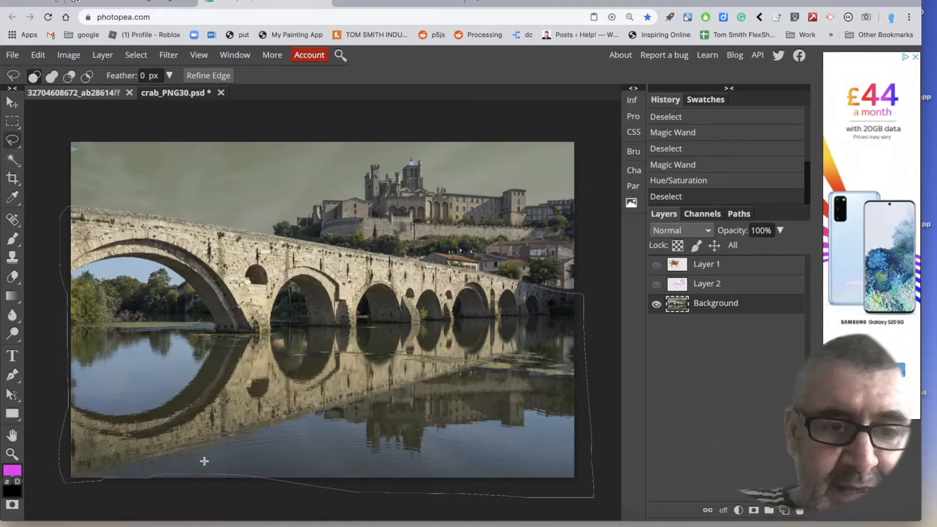
Add the missed areas along the photo's lower edge and at the bridge's far right end to the lasso selection
key("shift")
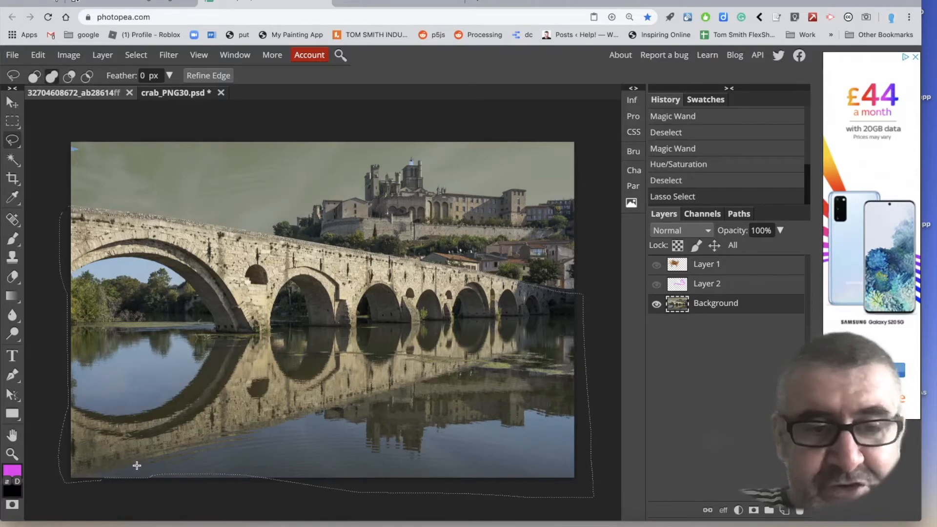
mouse_move(167, 489)
left_mouse_down()
mouse_move(243, 492)
mouse_move(287, 464)
left_mouse_up()
left_click_drag(152, 458, 149, 459)
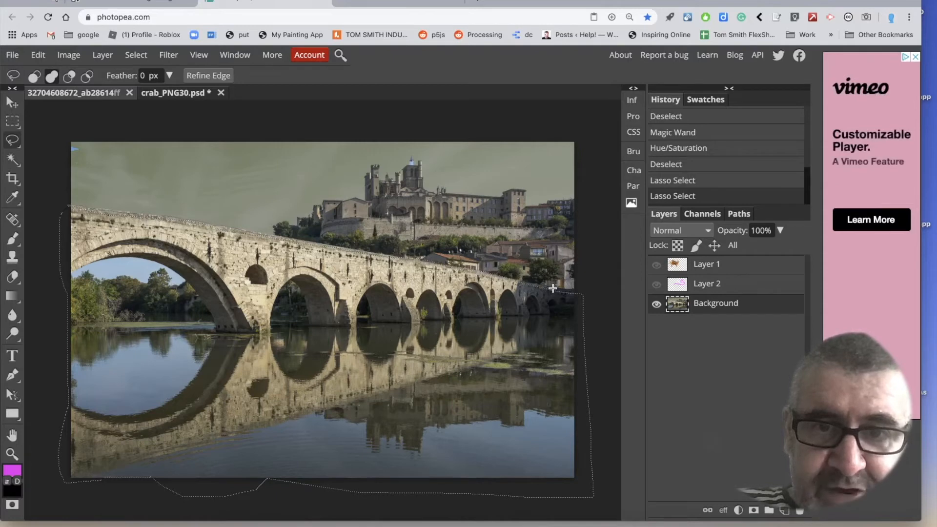
left_click_drag(572, 289, 581, 341)
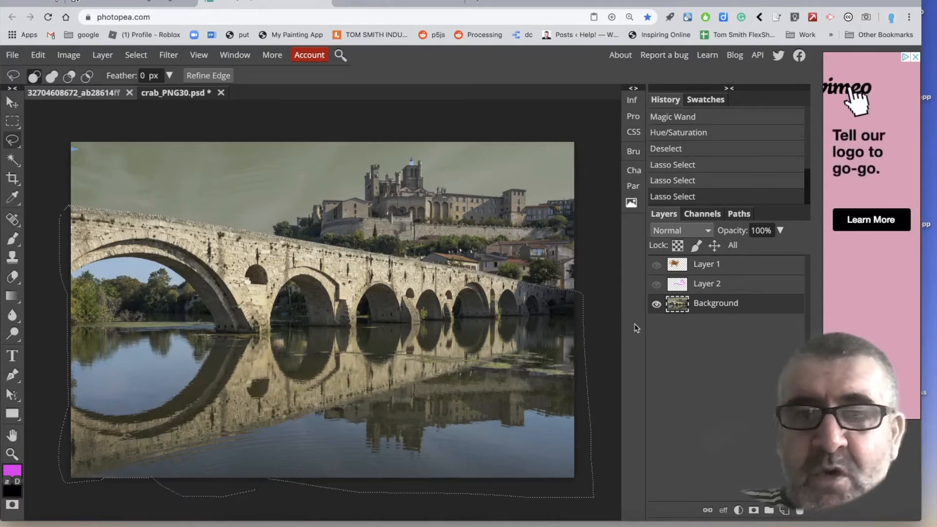
Cut the selected bridge and water out of the Background layer and paste them as a new layer
left_click(38, 55)
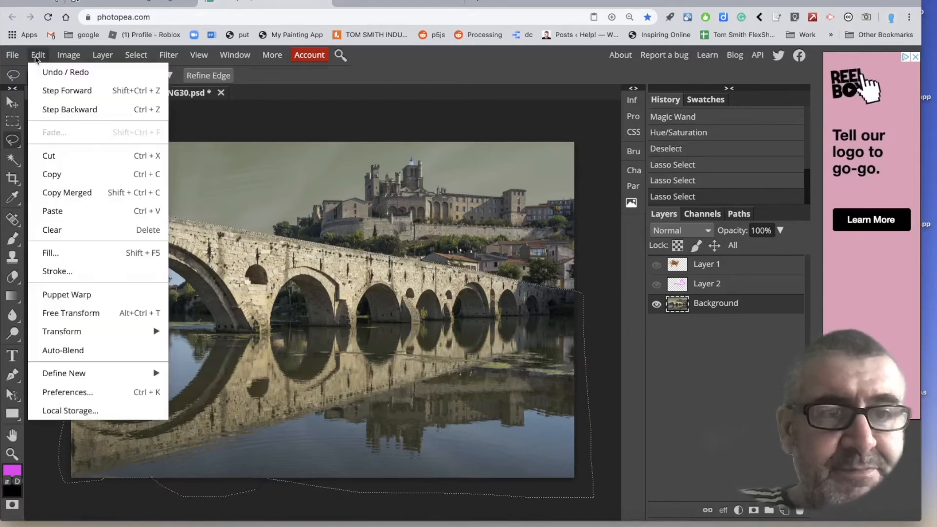
left_click(48, 155)
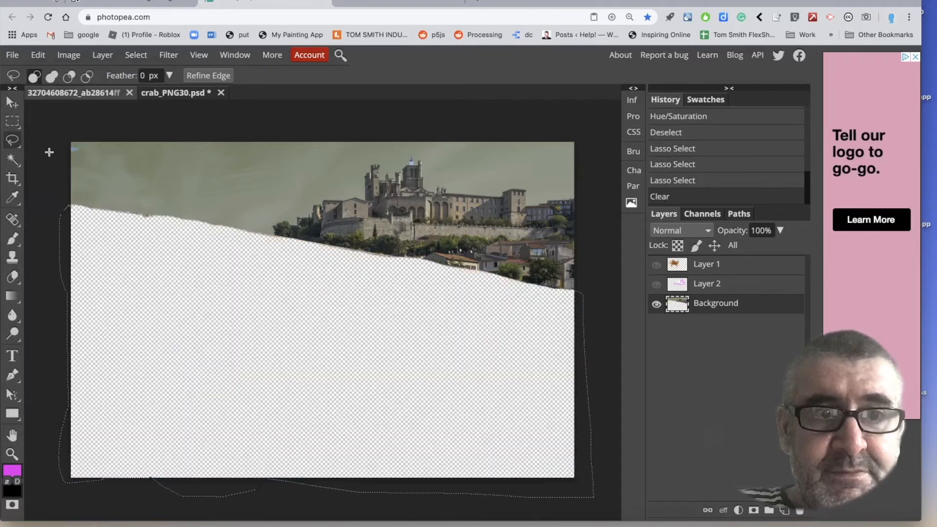
left_click(39, 57)
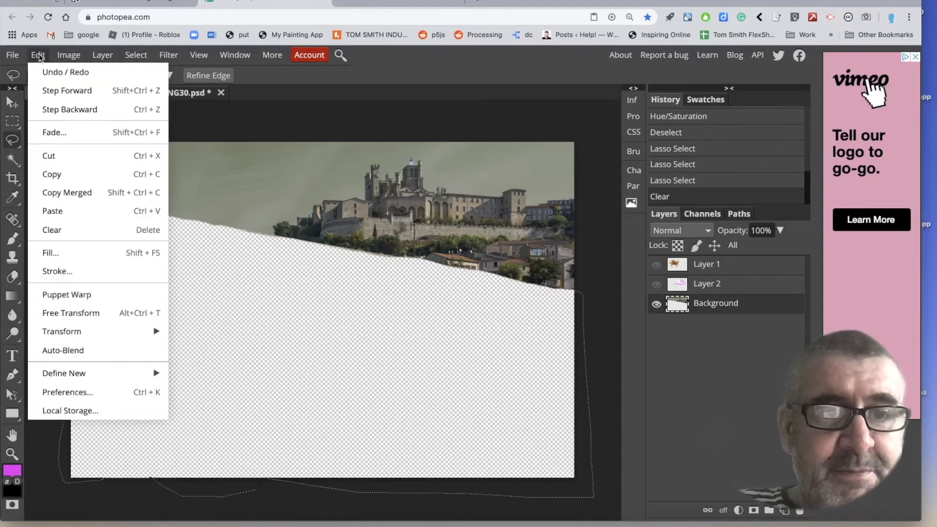
left_click(54, 212)
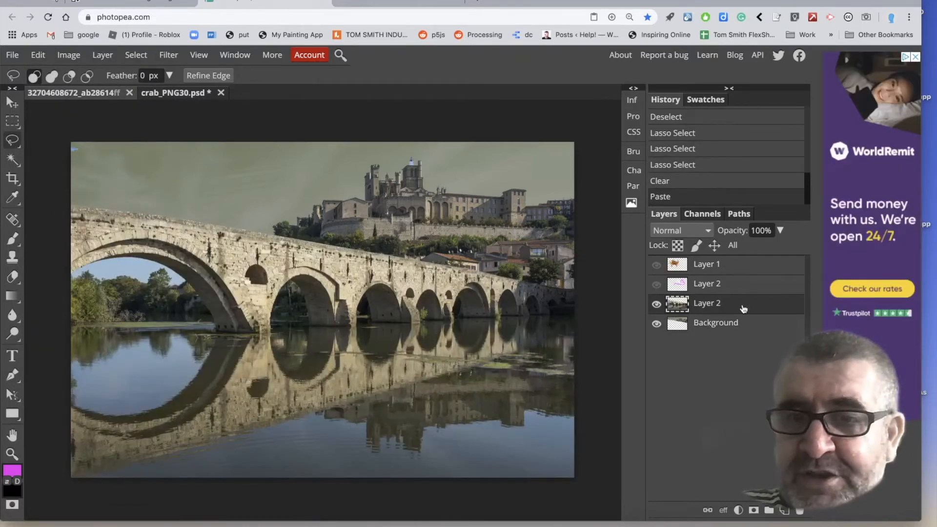
Rename the pasted layer as bridge
double_click(703, 305)
type("bri")
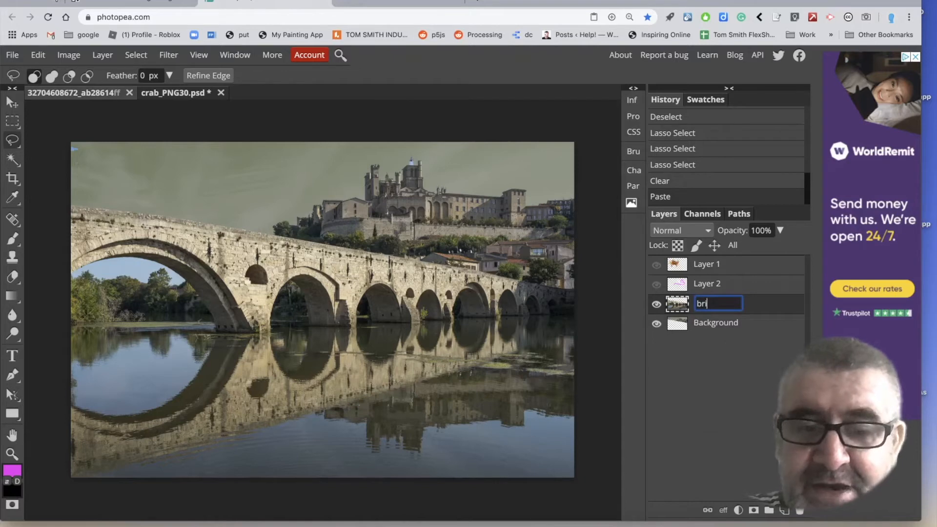
type("dge")
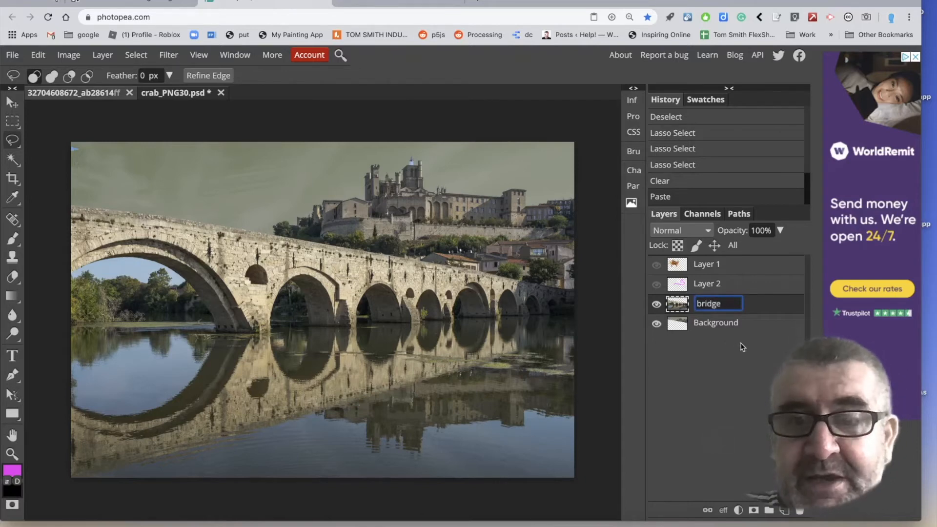
key("Return")
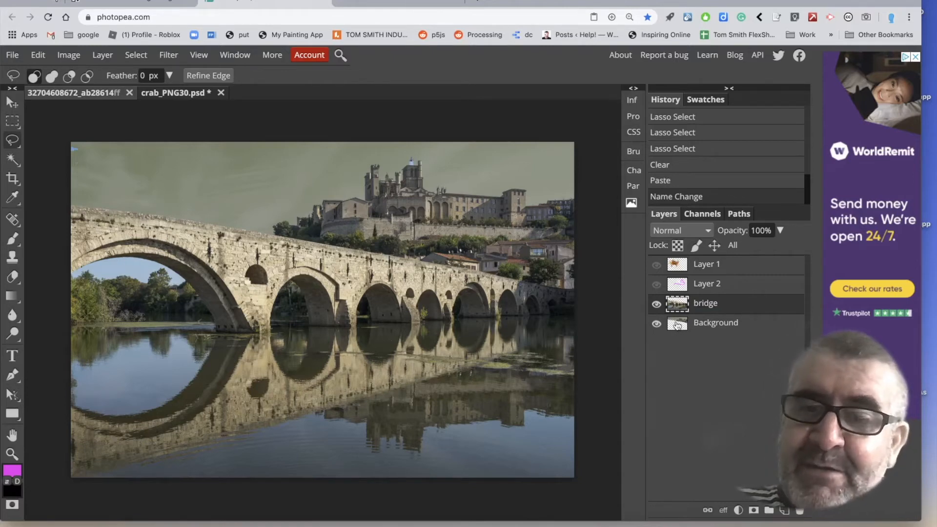
Move the crab's Layer 1 between the bridge and Background layers and make it visible
left_click_drag(675, 265, 676, 318)
left_click(657, 304)
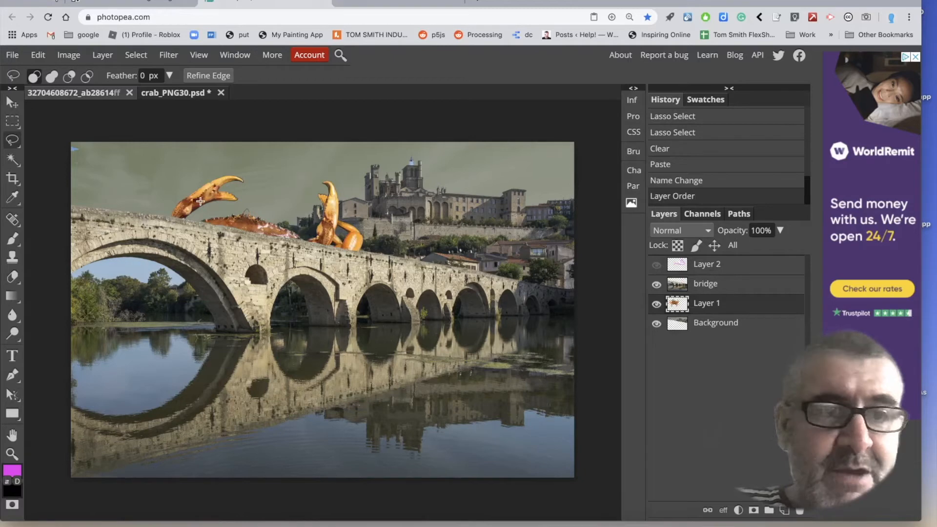
left_click(11, 104)
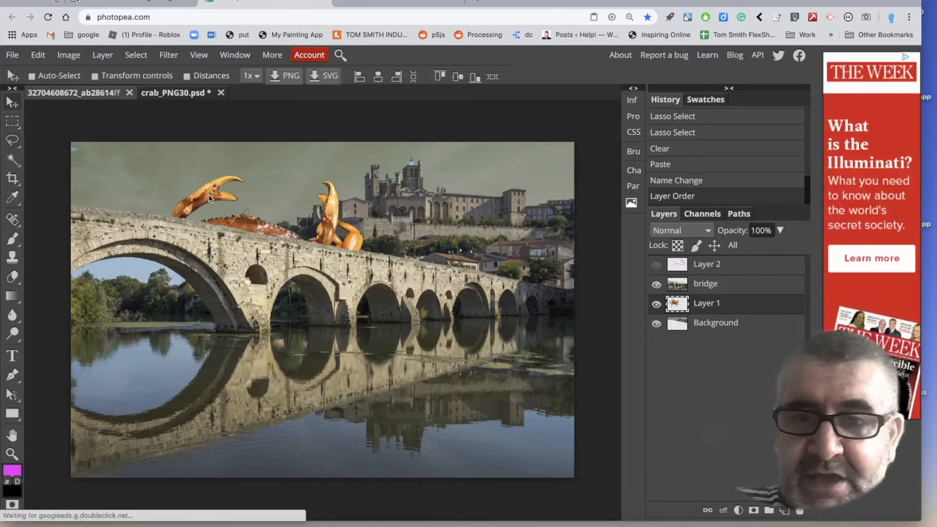
Rename the crab's Layer 1 as crab
double_click(710, 304)
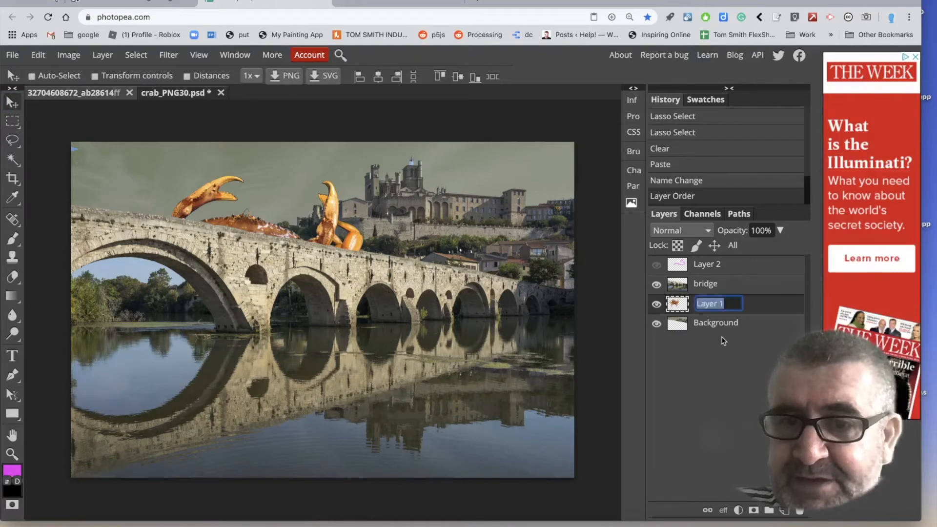
type("crab")
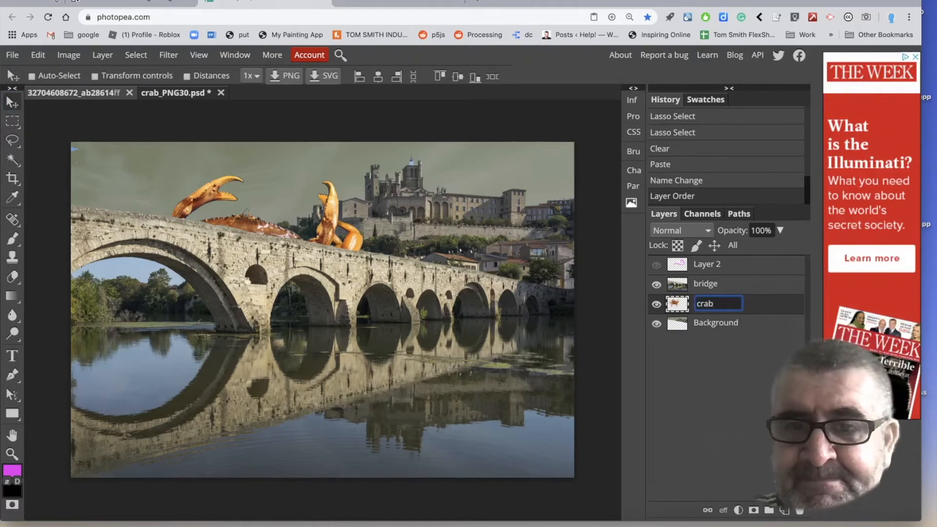
key("Return")
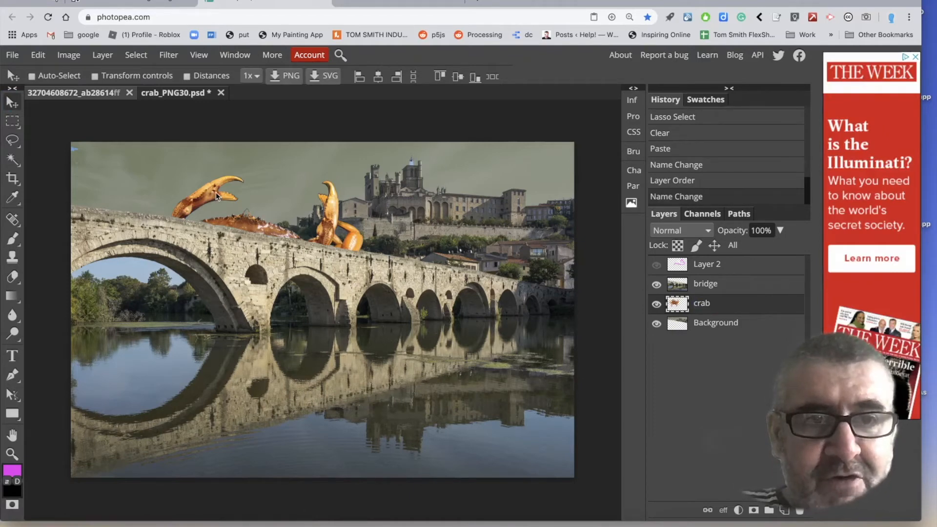
Free-transform the crab to about X 3663 px, Y 1721 px, above the bridge's middle arches, and compare it with the Layer 2 sketch
left_click(39, 56)
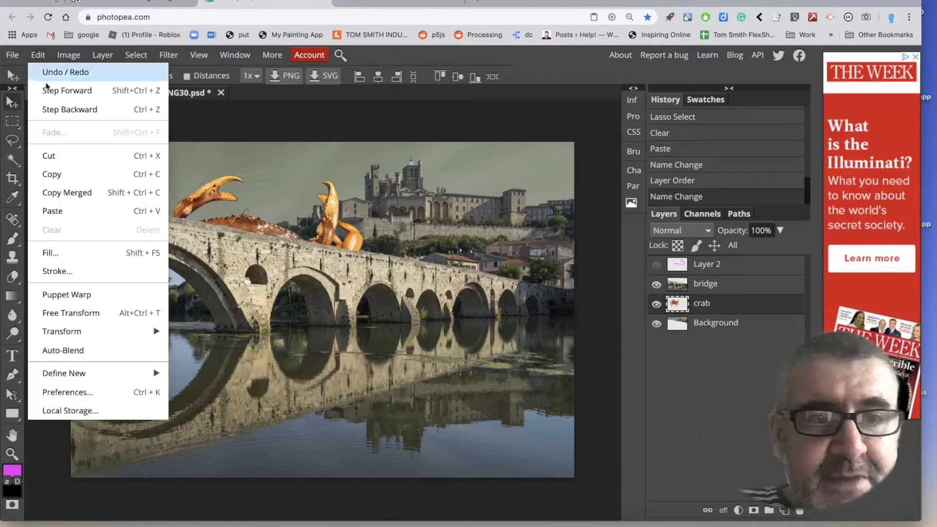
left_click(75, 315)
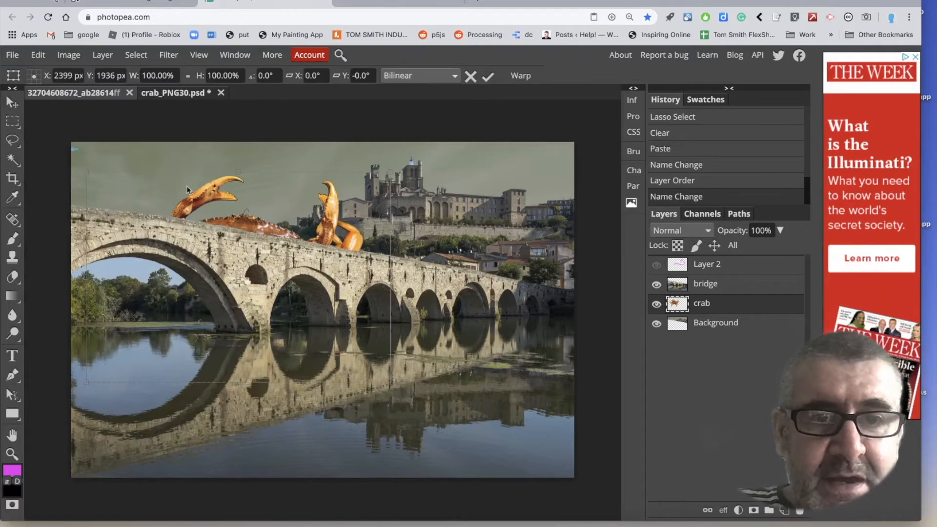
left_click_drag(233, 186, 294, 183)
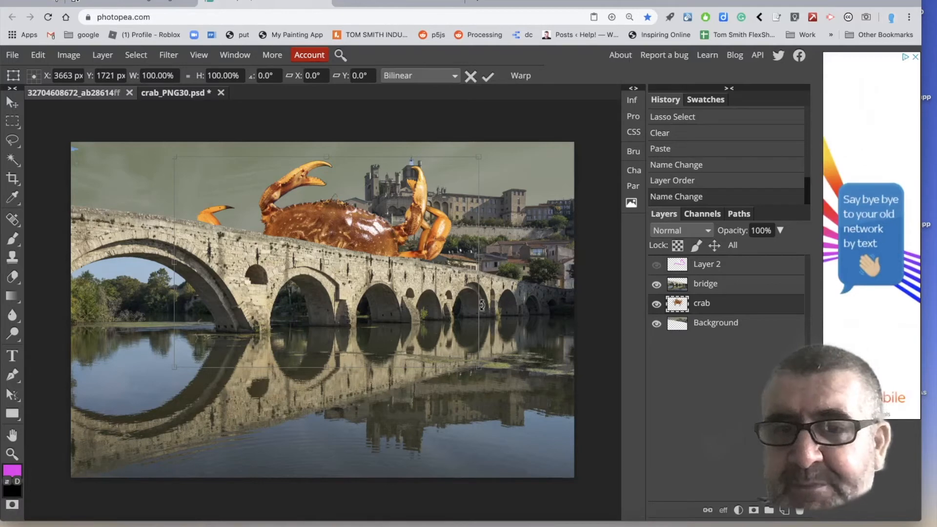
left_click(657, 266)
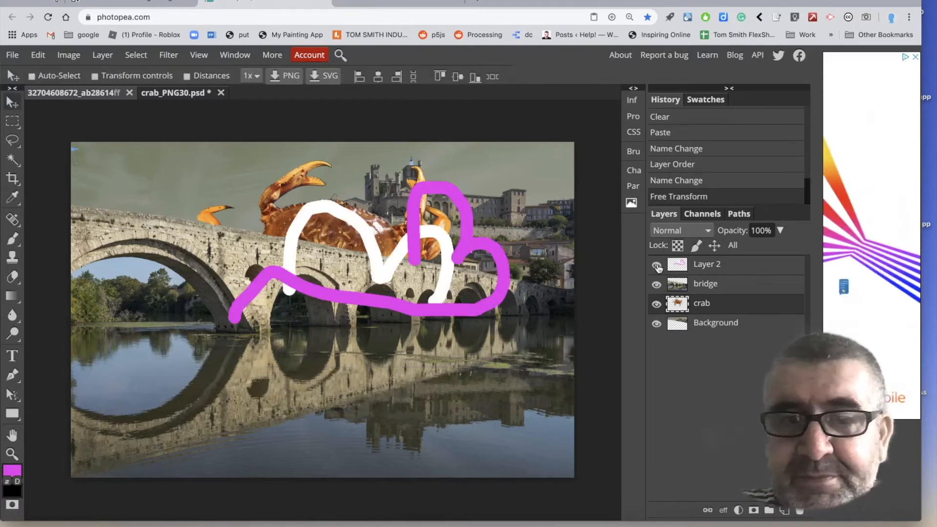
left_click(656, 266)
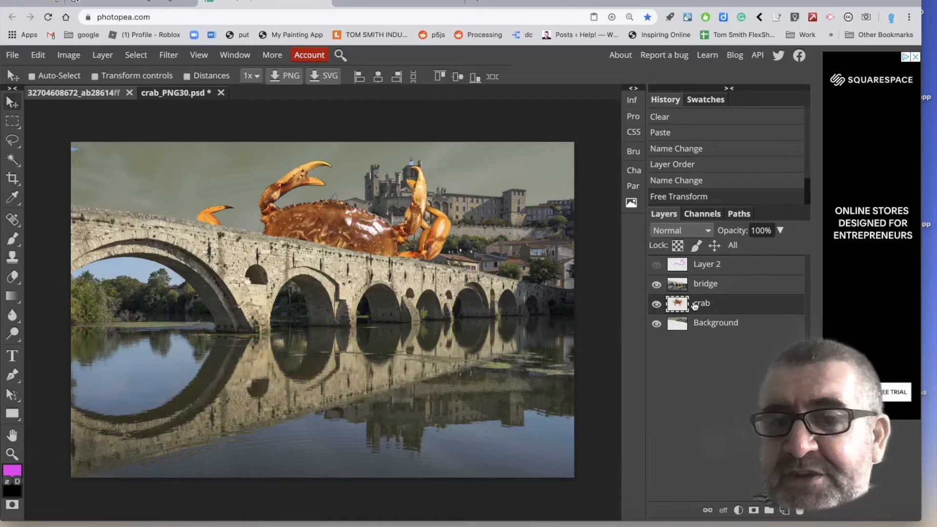
Try the Darken and Multiply blend modes on the crab layer and settle on Difference
left_click(688, 234)
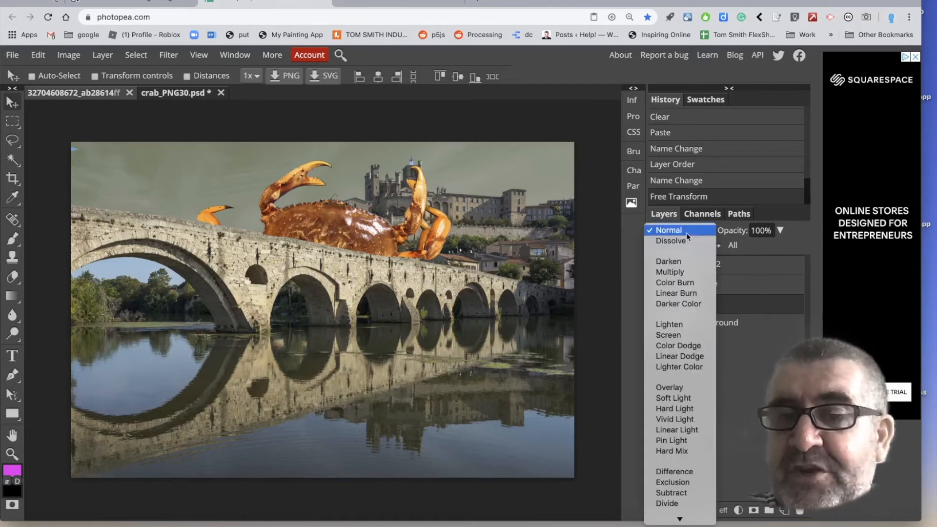
left_click(684, 262)
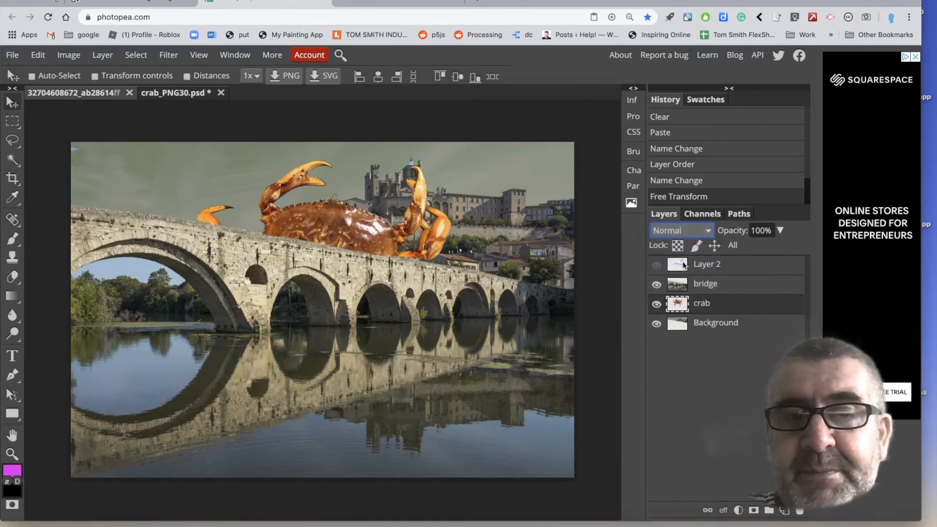
left_click(690, 234)
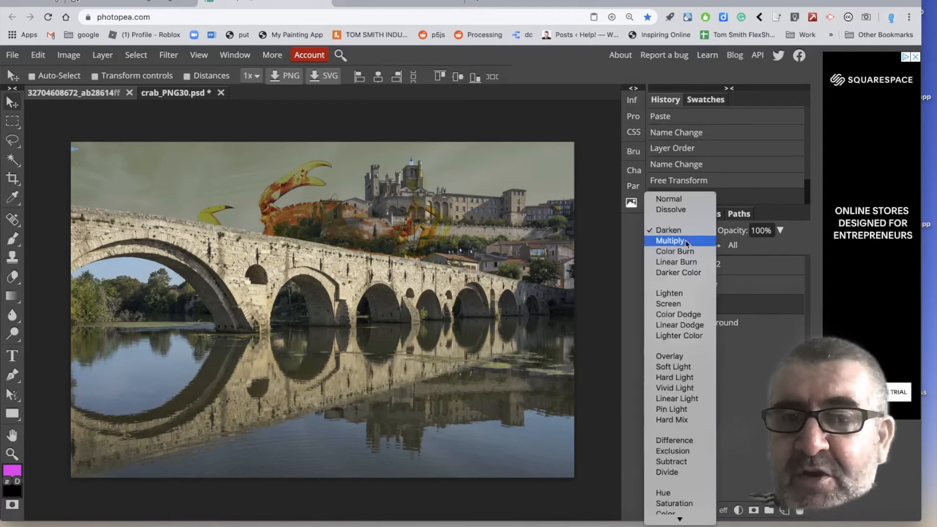
left_click(686, 240)
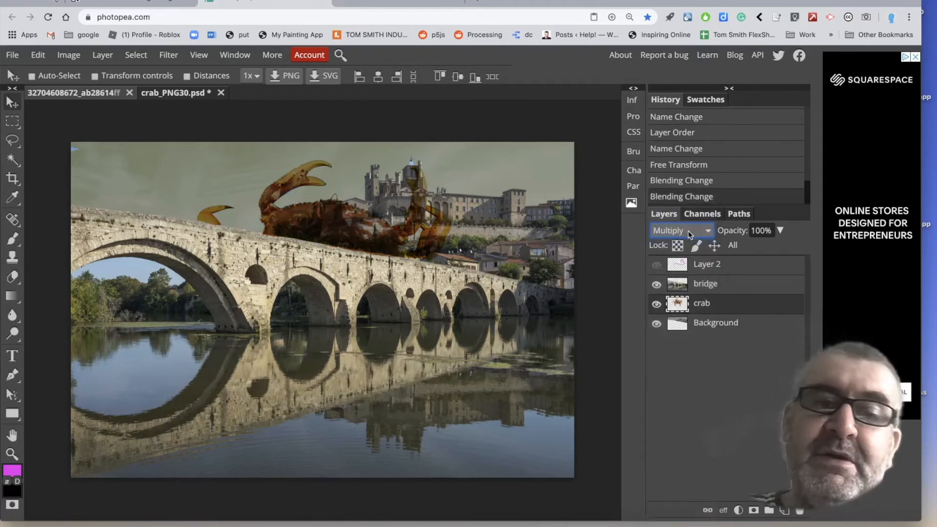
left_click(690, 233)
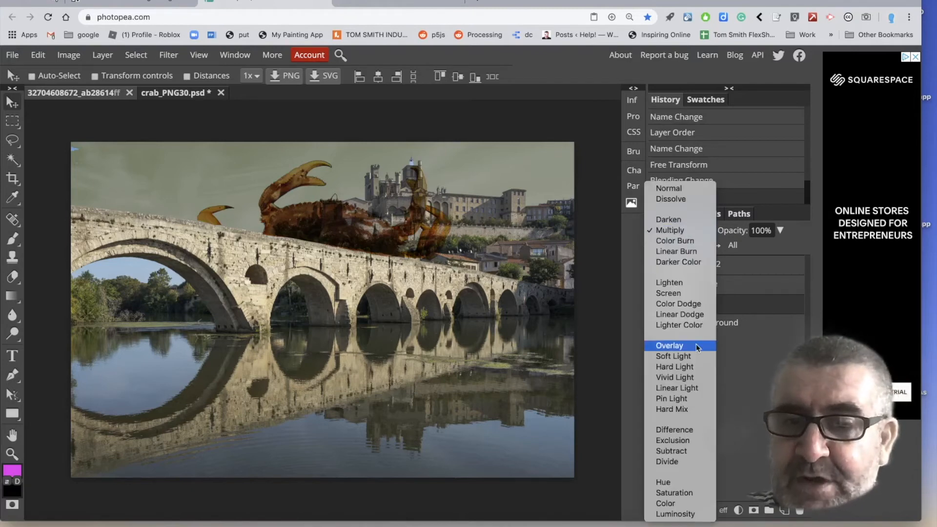
left_click(695, 431)
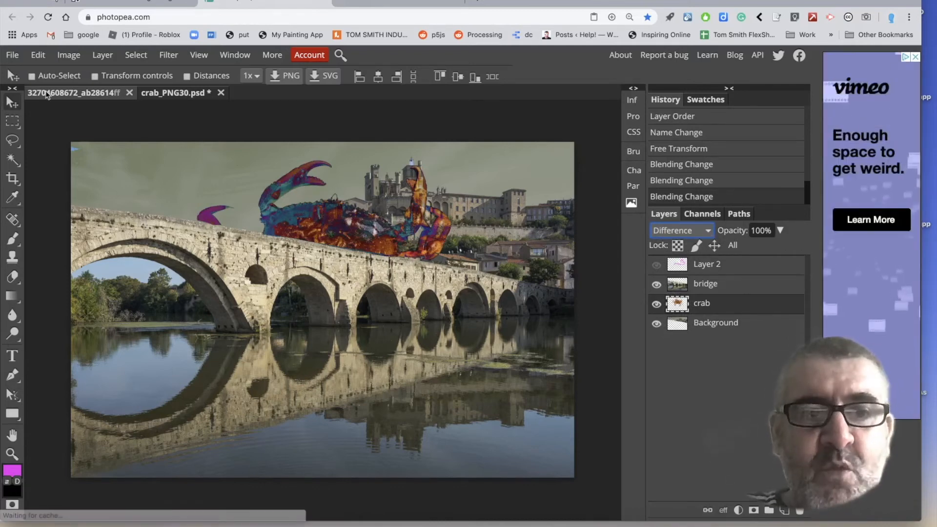
Save the layered composite as a PSD file
left_click(13, 56)
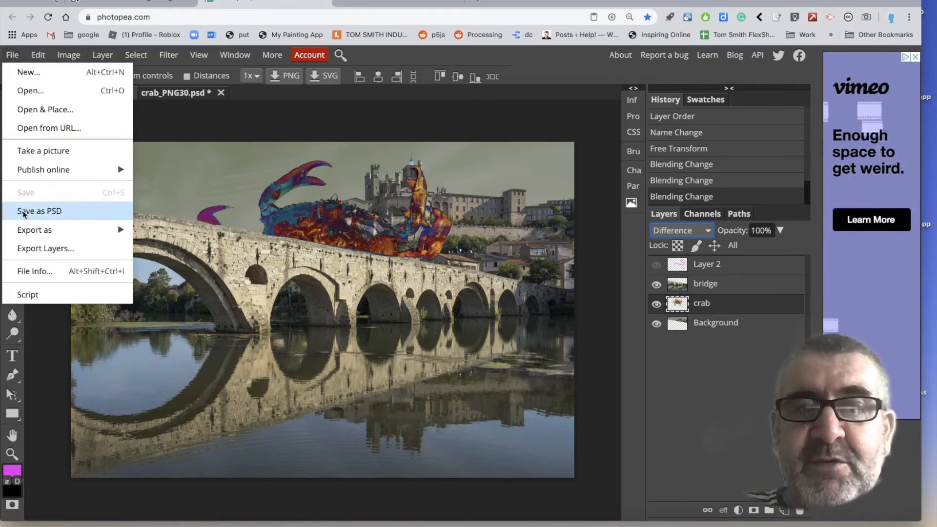
left_click(58, 214)
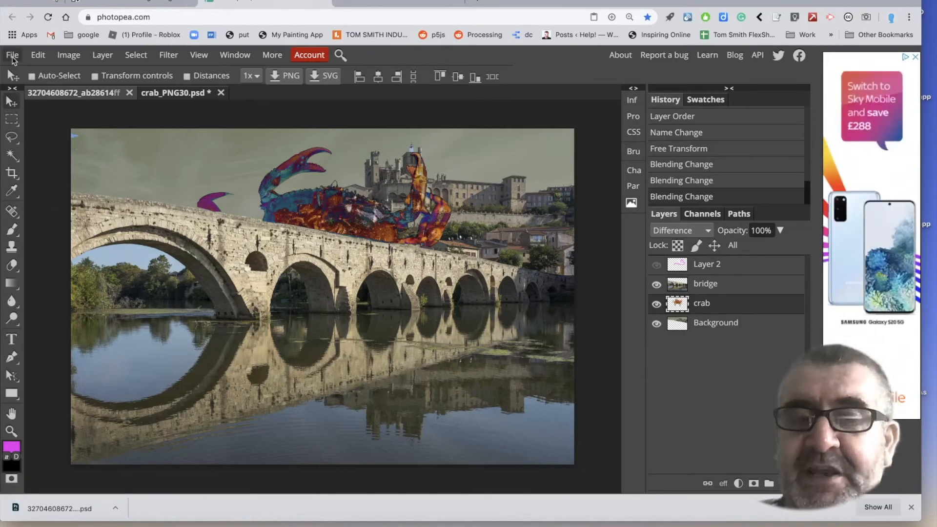
left_click(13, 57)
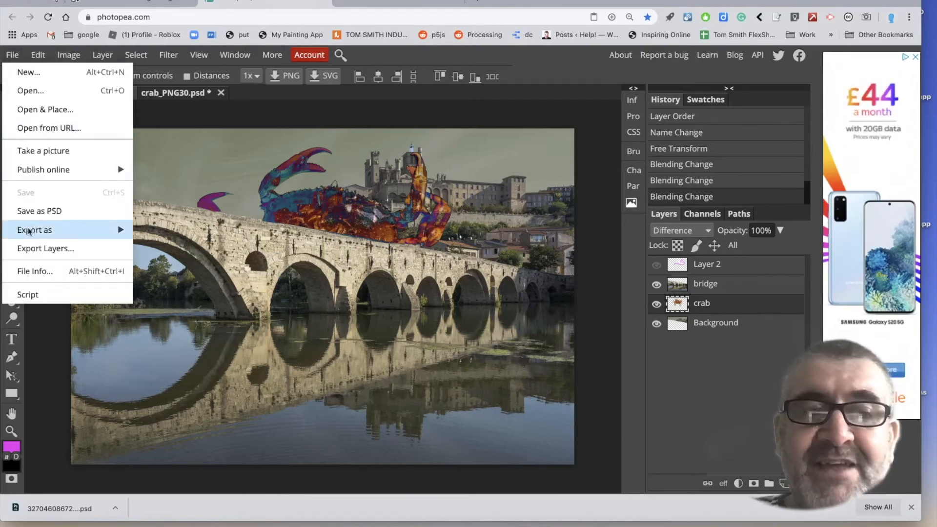
mouse_move(29, 233)
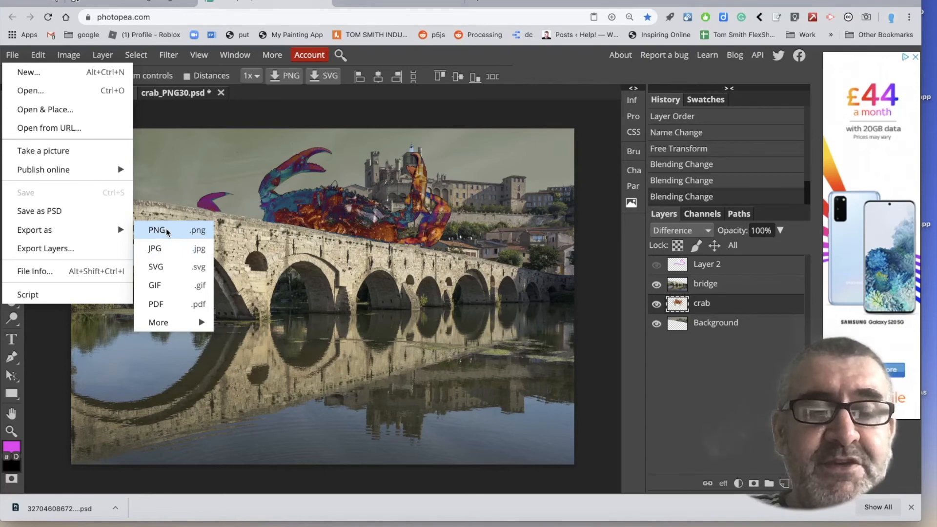
left_click(205, 233)
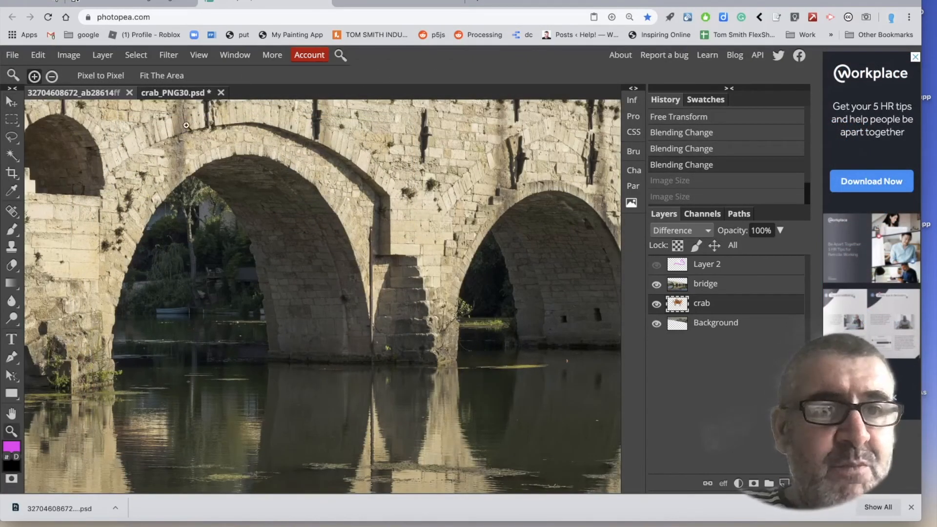
Resize the whole image to 1000 px wide and 667 px high with linked proportions
left_click(71, 56)
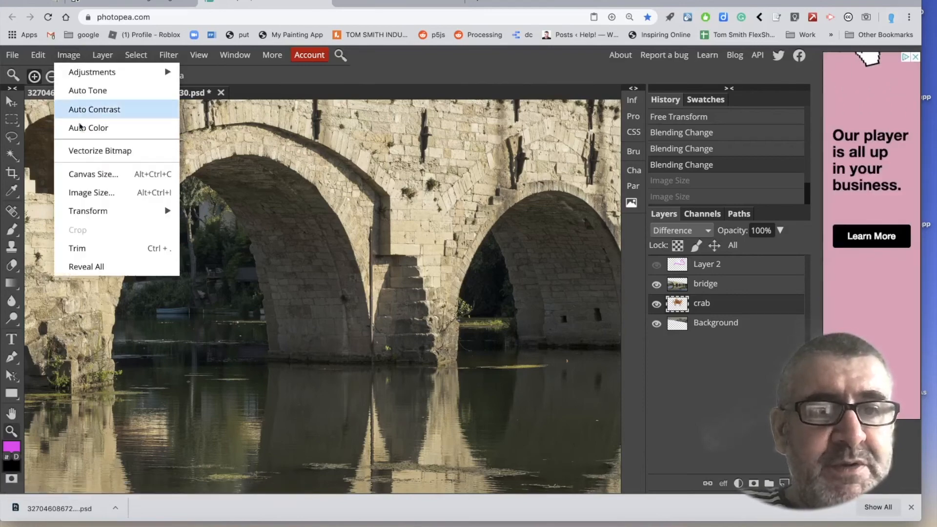
left_click(90, 192)
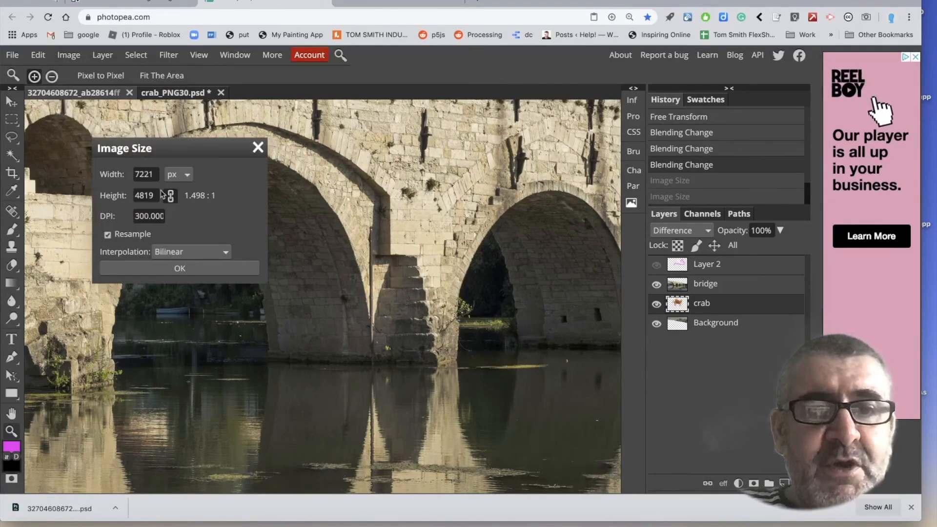
type("1000")
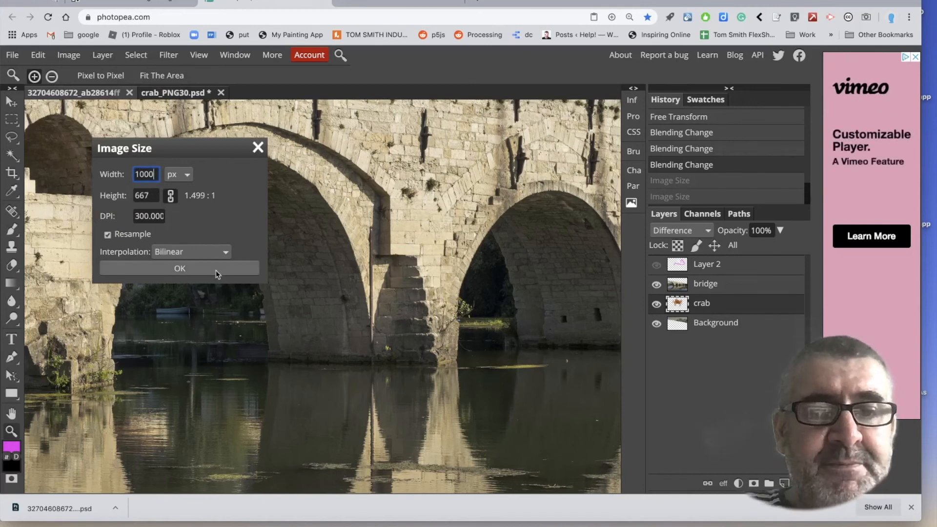
left_click(217, 272)
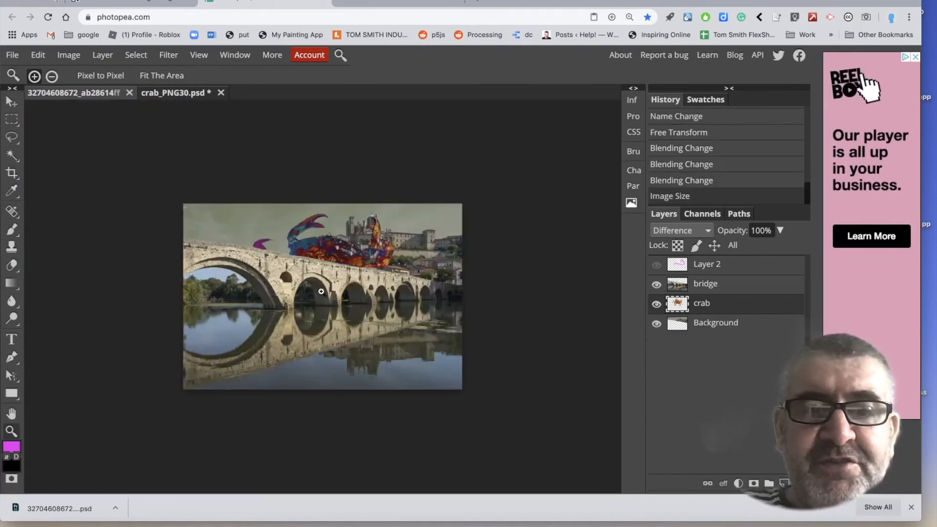
left_click(370, 306)
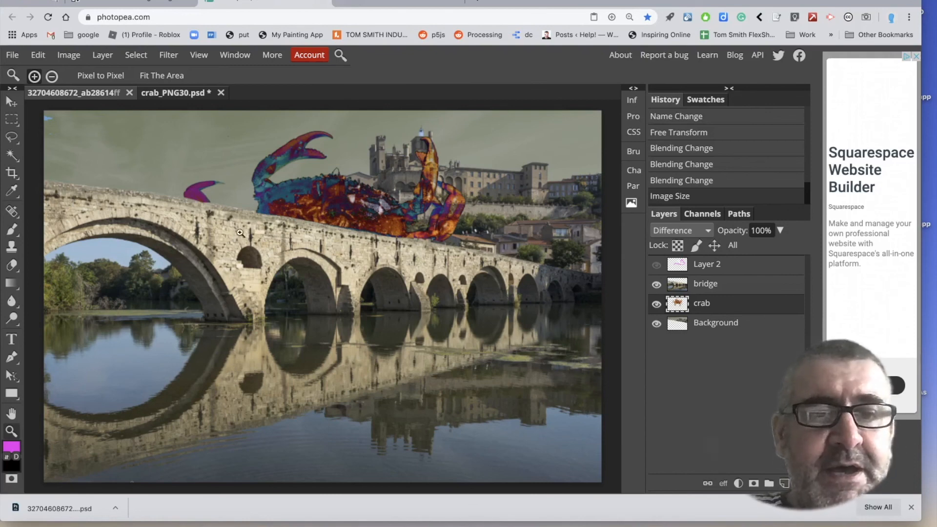
Export the resized composite as a PNG at 1000 by 667 px with quality reduced to 66%
left_click(13, 55)
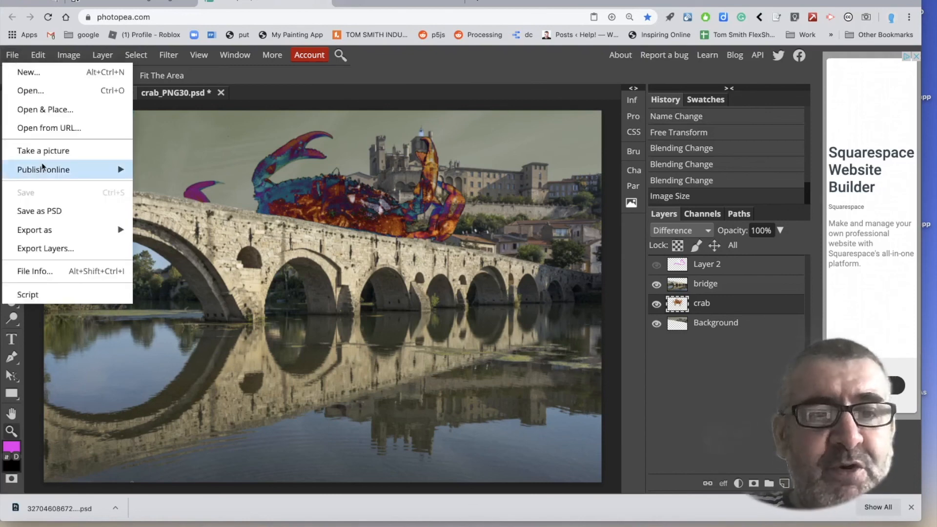
mouse_move(41, 234)
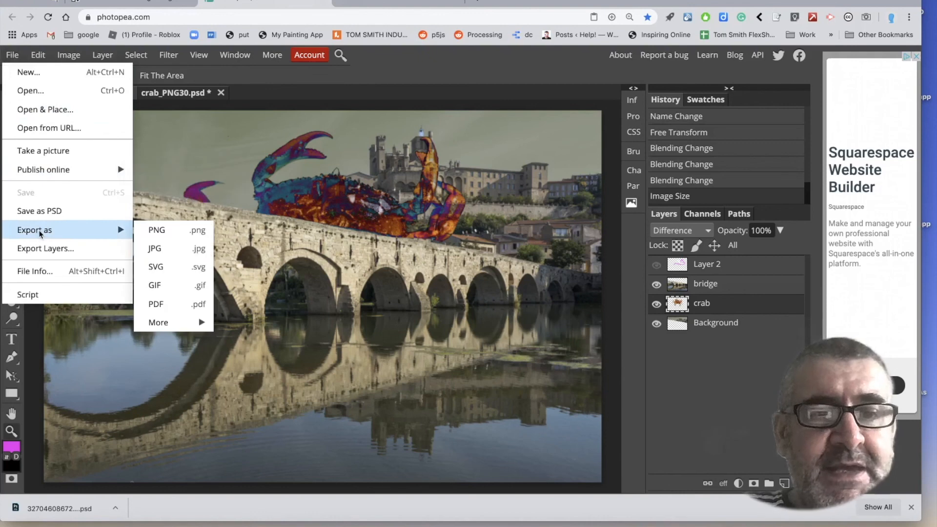
left_click(157, 230)
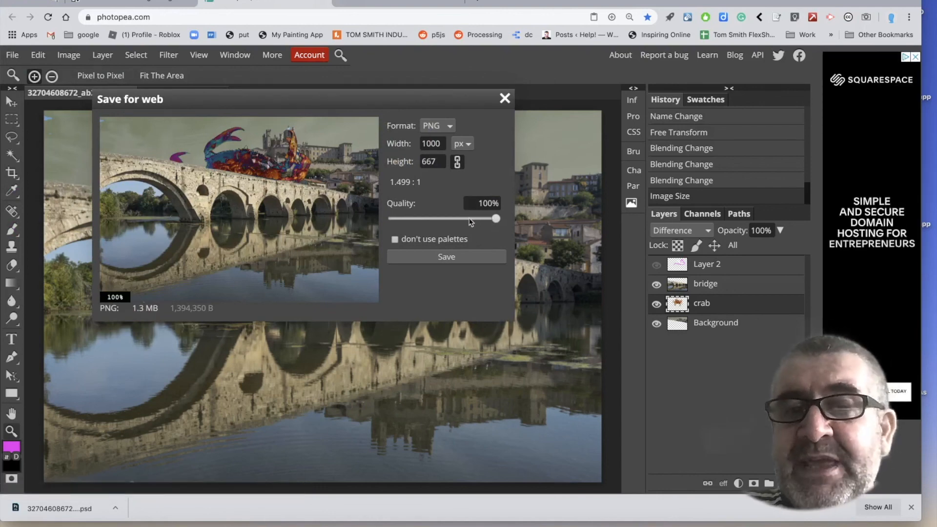
mouse_move(463, 219)
left_mouse_down()
mouse_move(474, 219)
mouse_move(462, 221)
left_mouse_up()
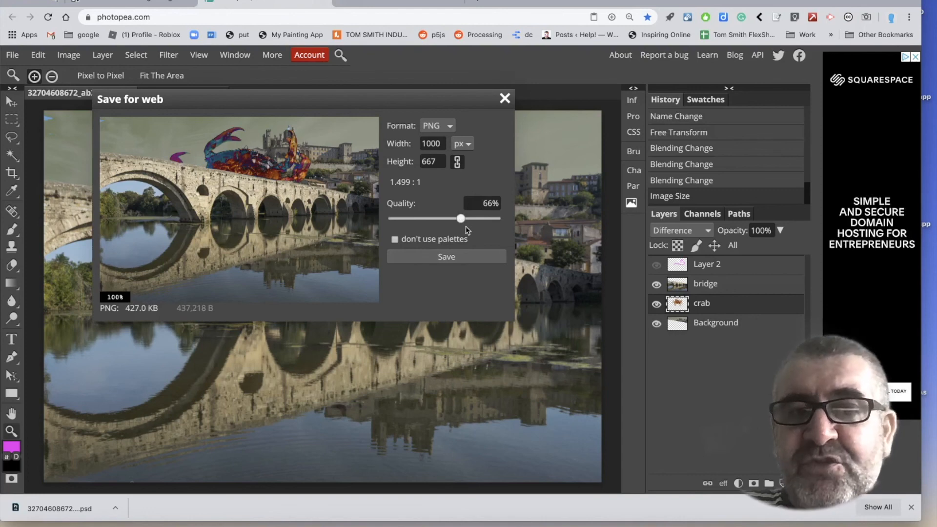
left_click(464, 259)
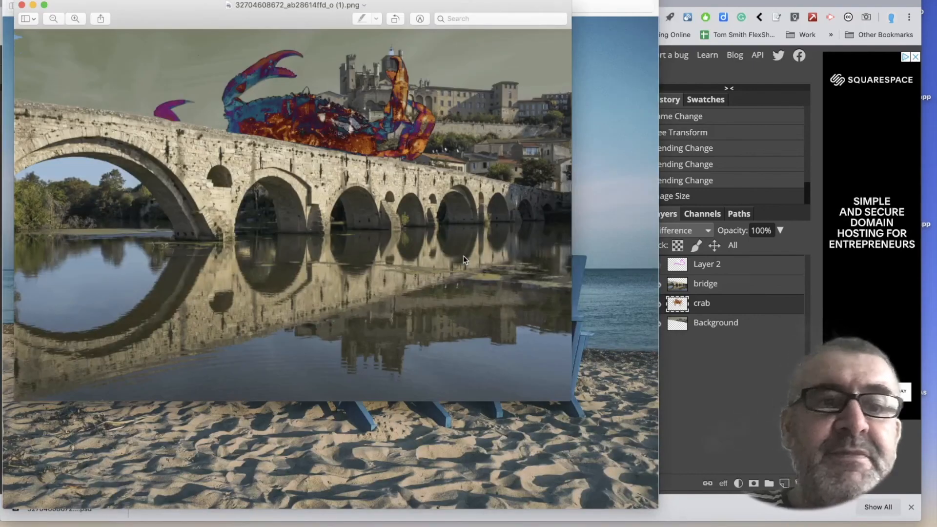
left_click_drag(250, 3, 374, 78)
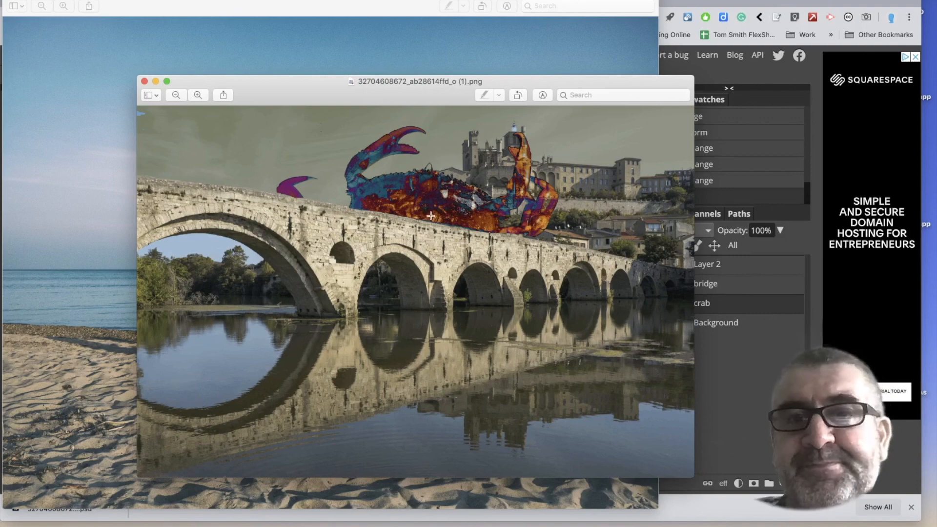
key("super+Tab")
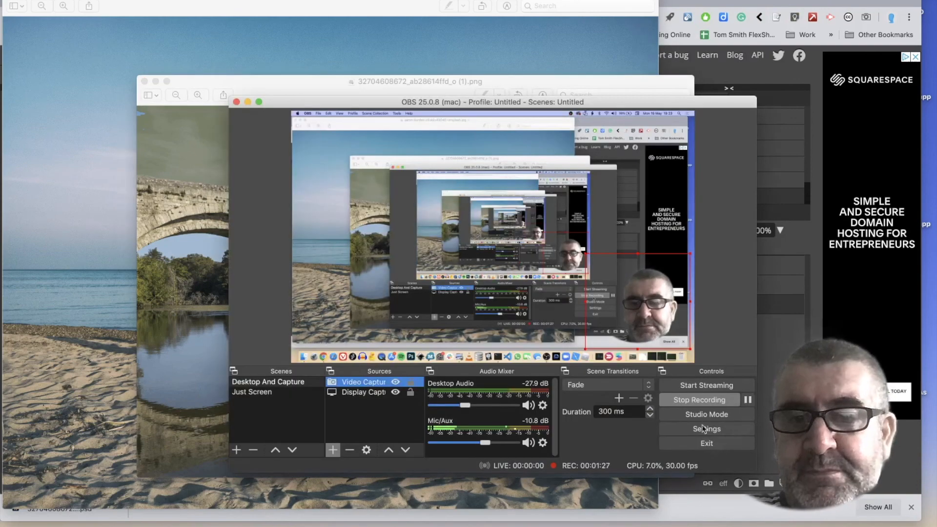